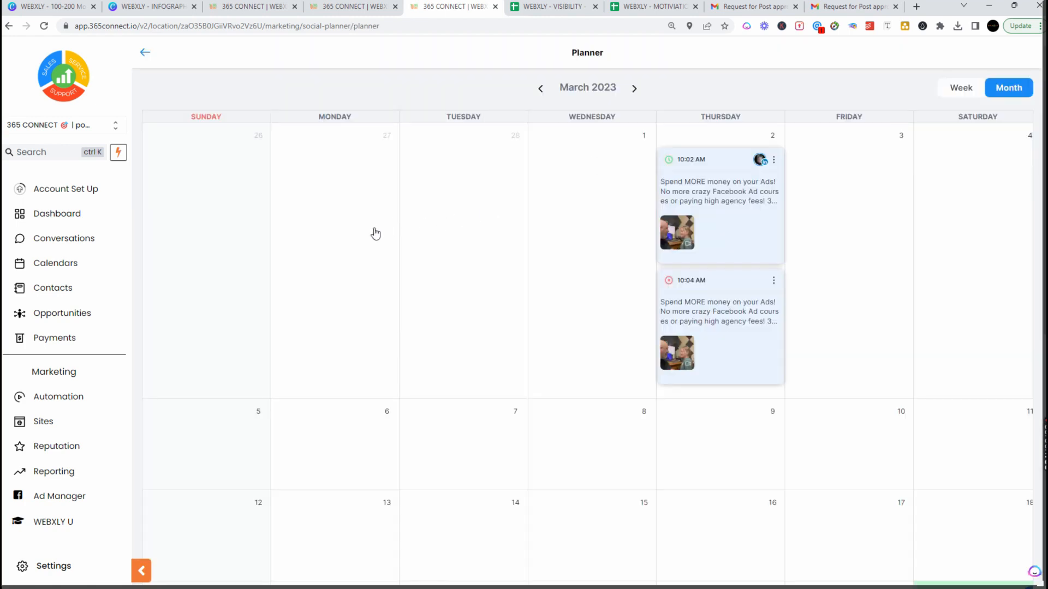
- Start a new social post on March 28 in the planner calendar, and return to the Social Planner overview
scroll(375, 232, "down", 7)
scroll(446, 524, "down", 2)
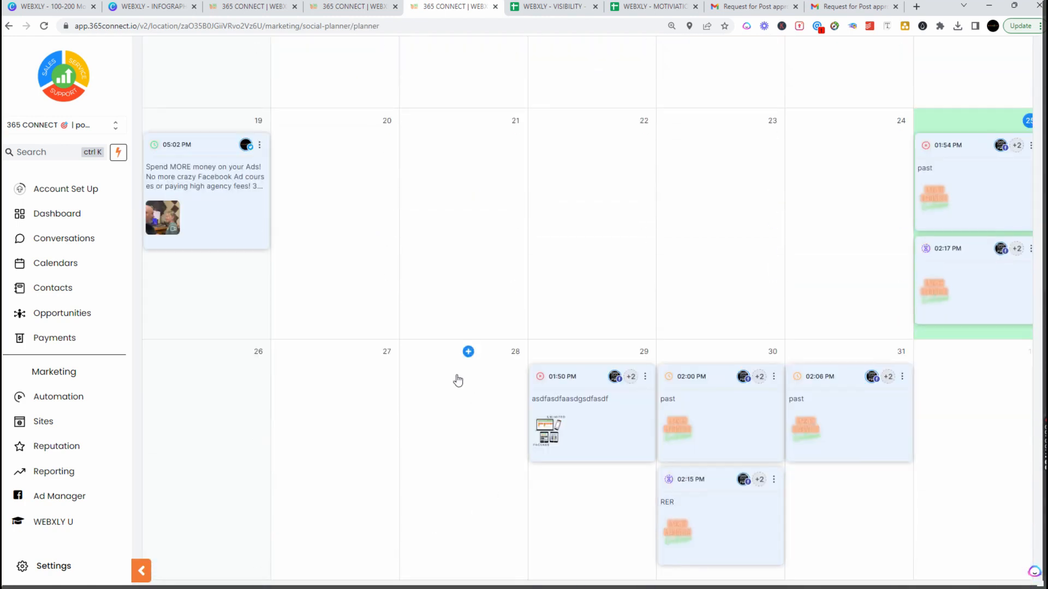
left_click(472, 390)
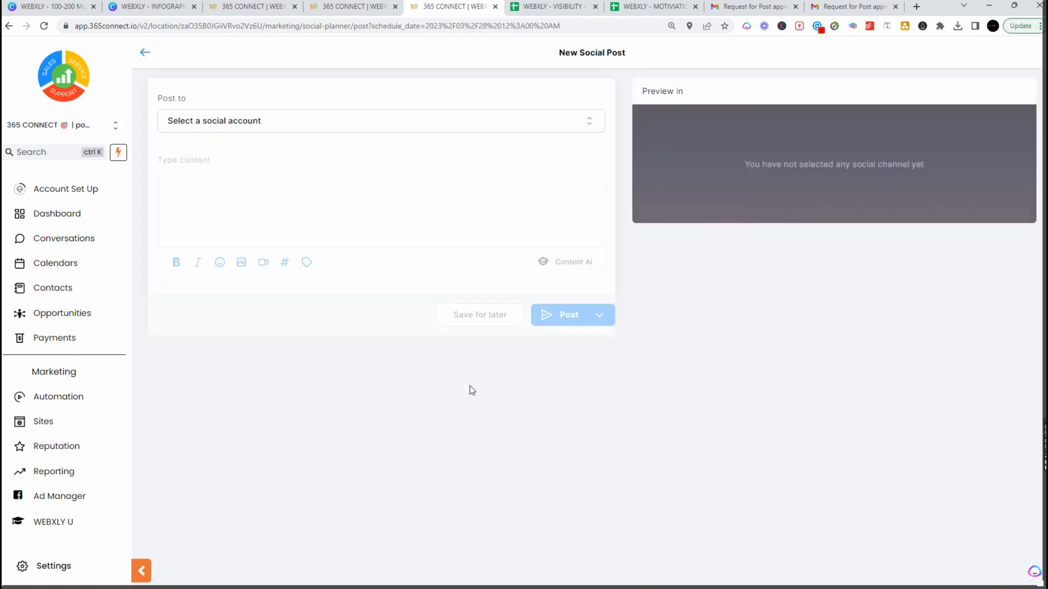
left_click(147, 57)
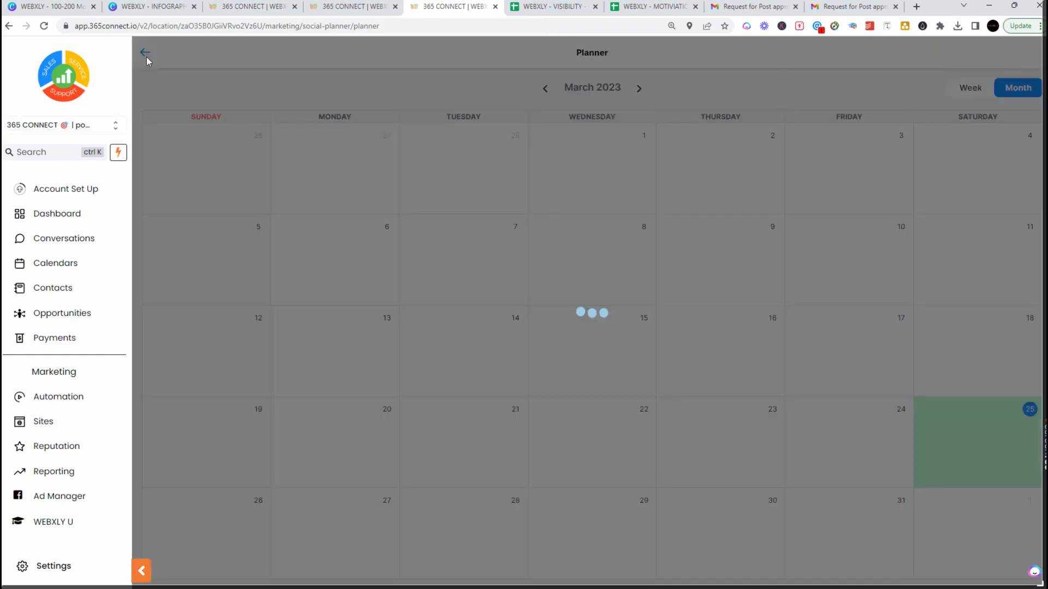
left_click(145, 57)
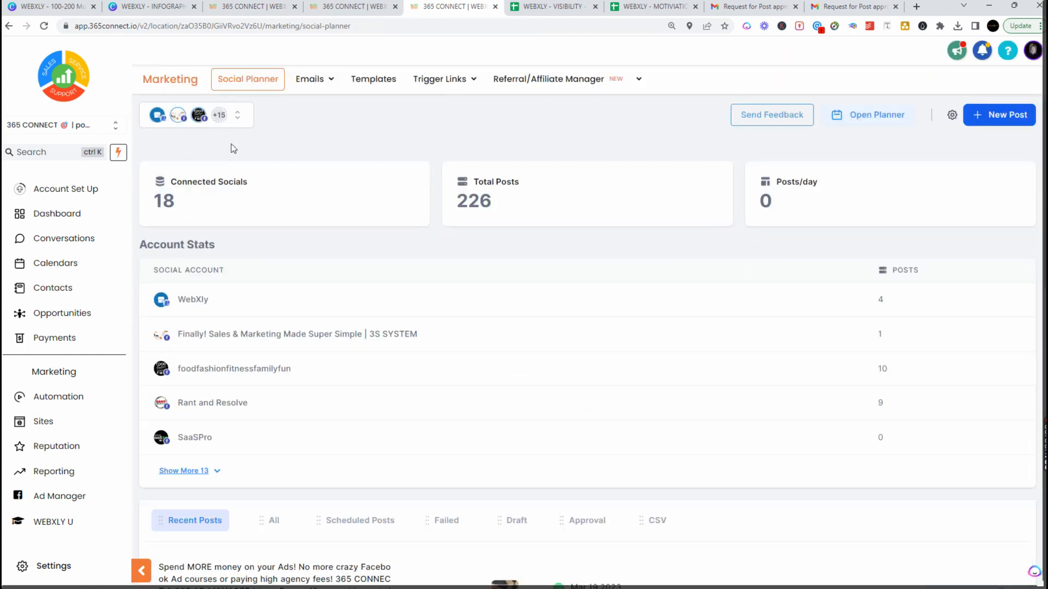
- Start a blank new post from the Social Planner overview, and go back to the overview
left_click(1011, 120)
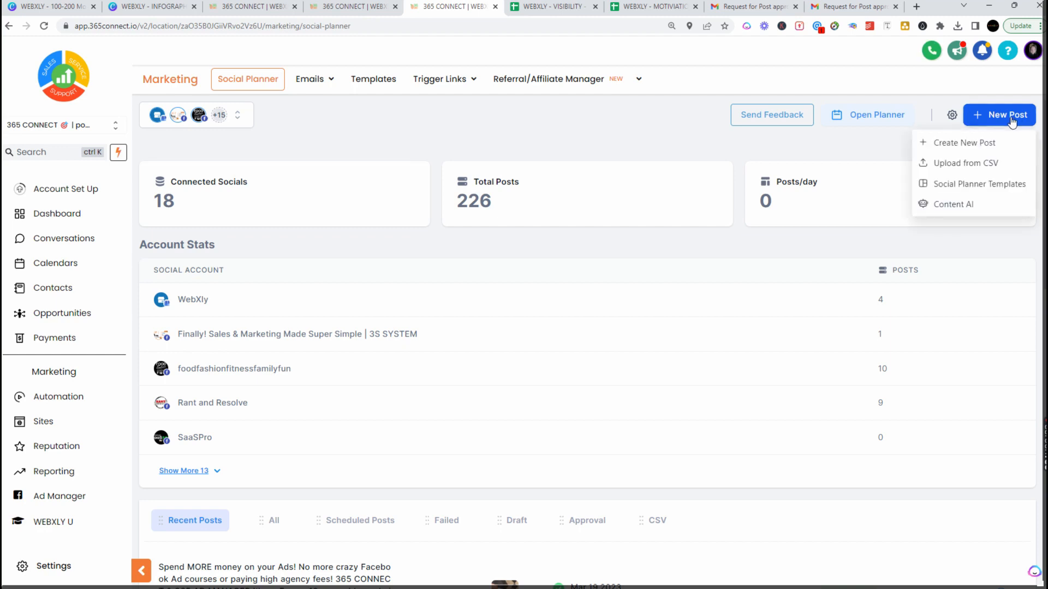
left_click(965, 150)
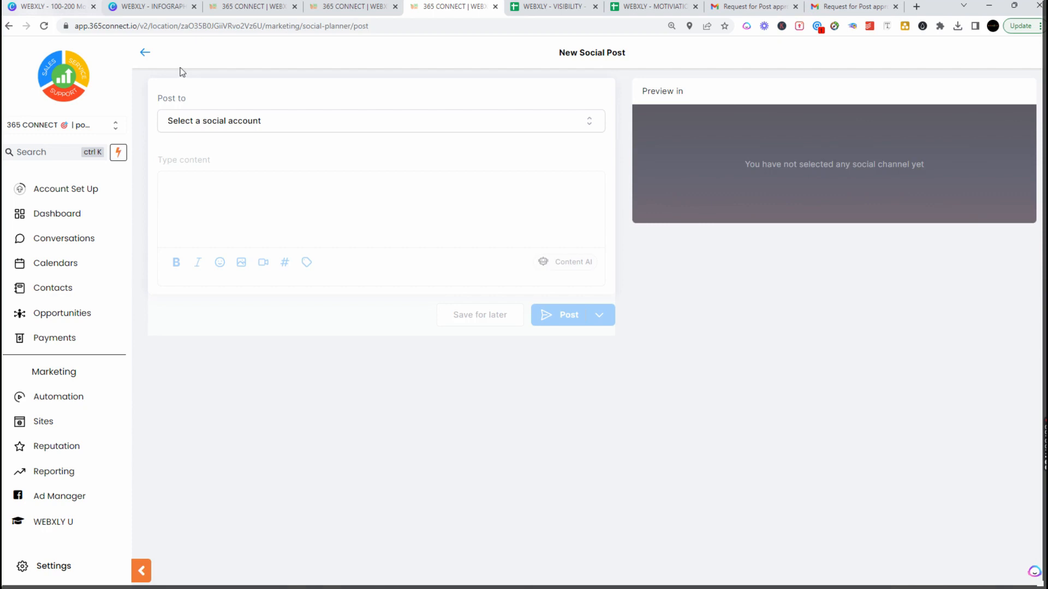
left_click(144, 57)
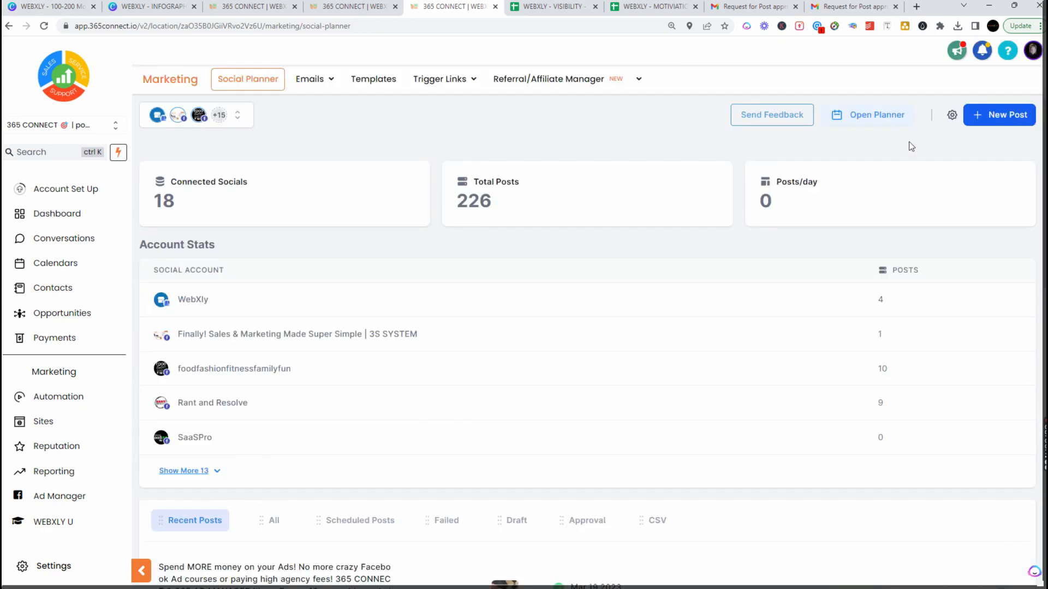
- Open the planner calendar and start a new social post on March 28, 2023
left_click(879, 116)
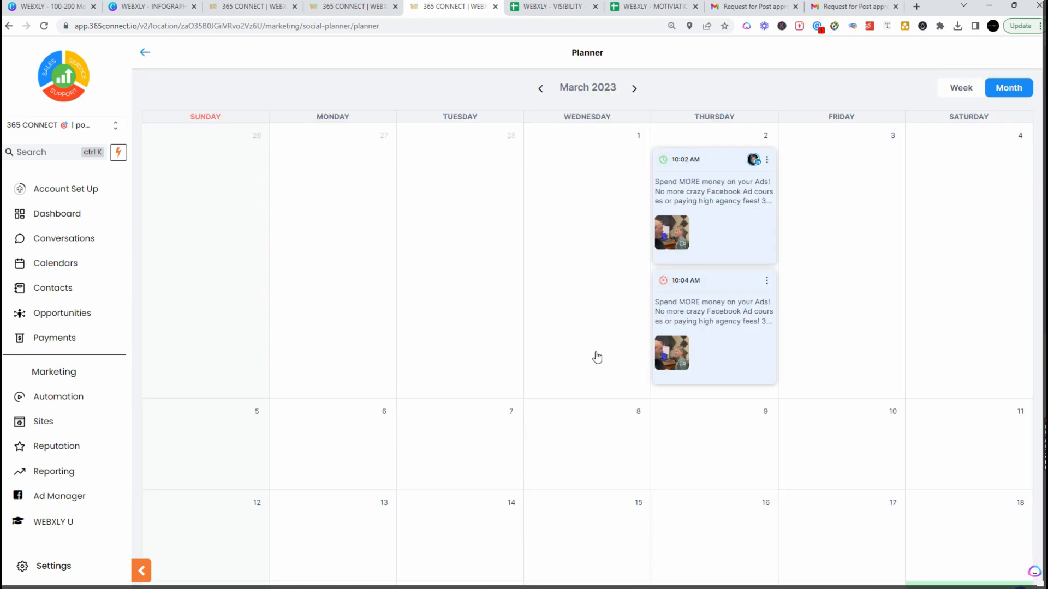
scroll(596, 358, "down", 2)
scroll(824, 365, "down", 6)
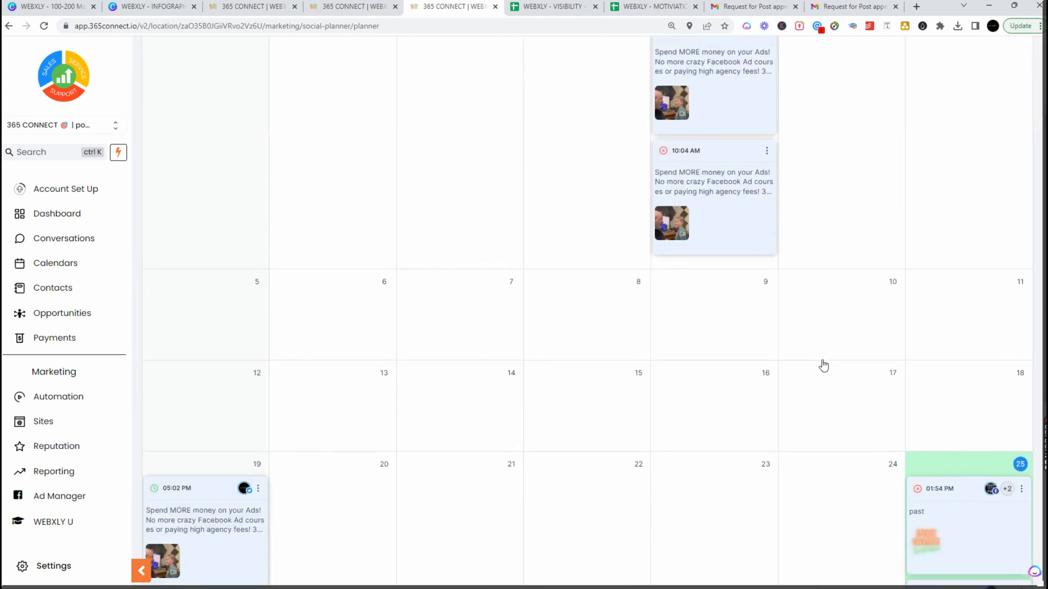
scroll(823, 365, "down", 1)
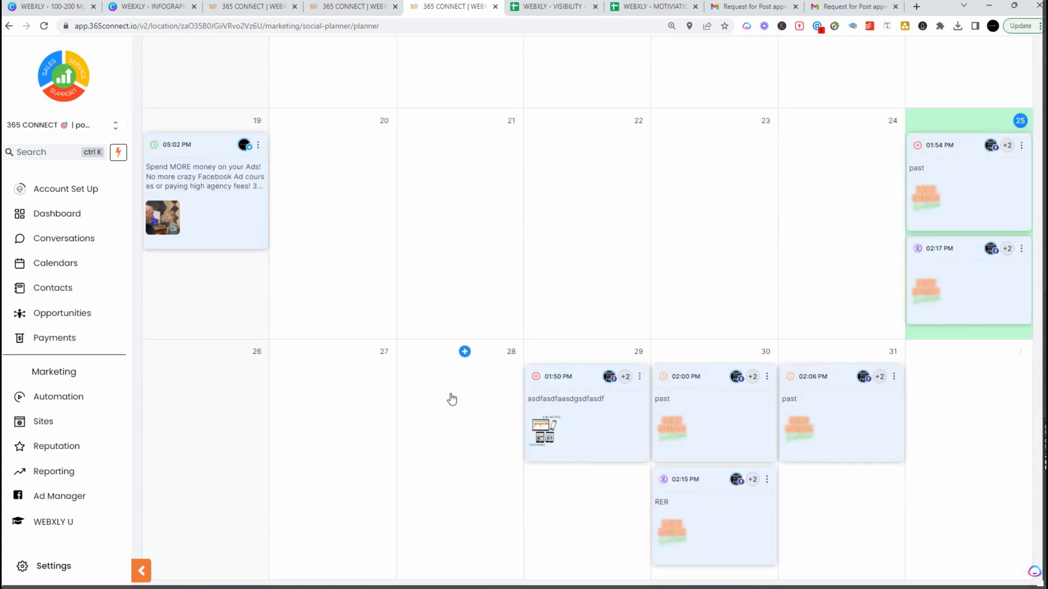
left_click(452, 398)
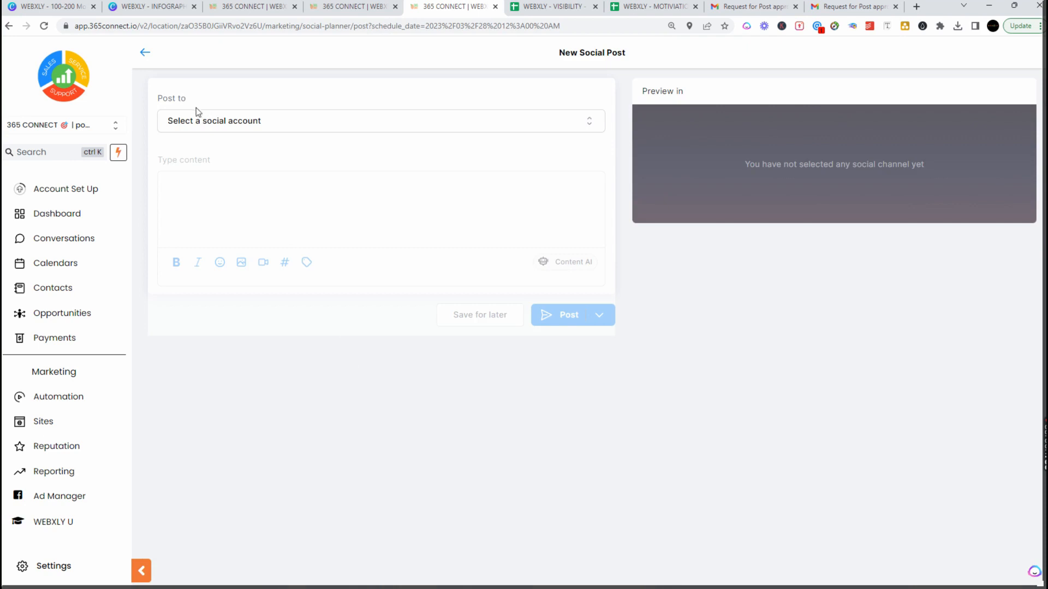
- Start a new account group for the post's destinations and add the SaaSPro account to it
left_click(279, 126)
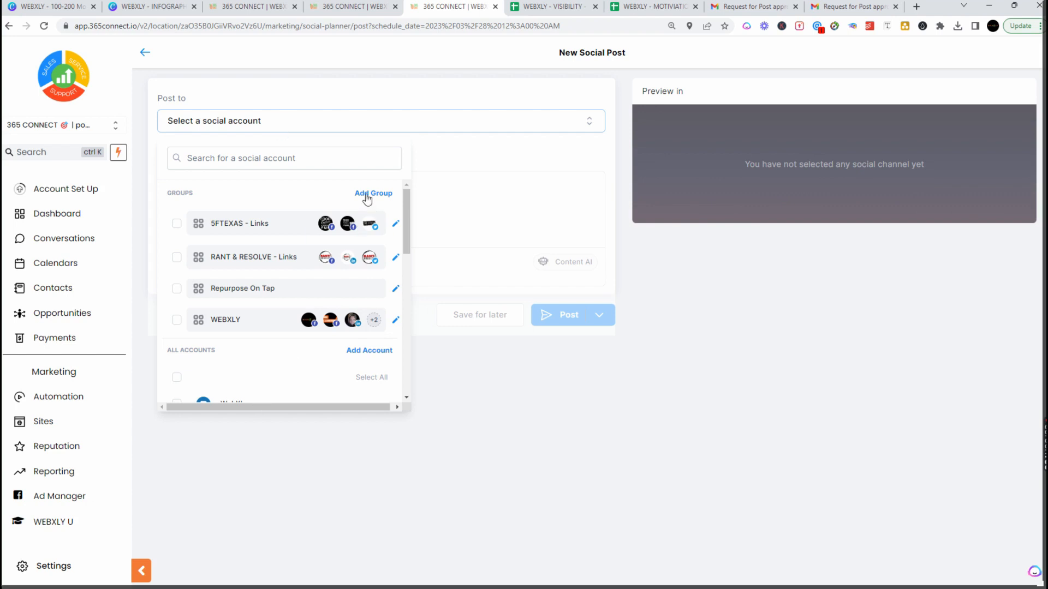
left_click(374, 197)
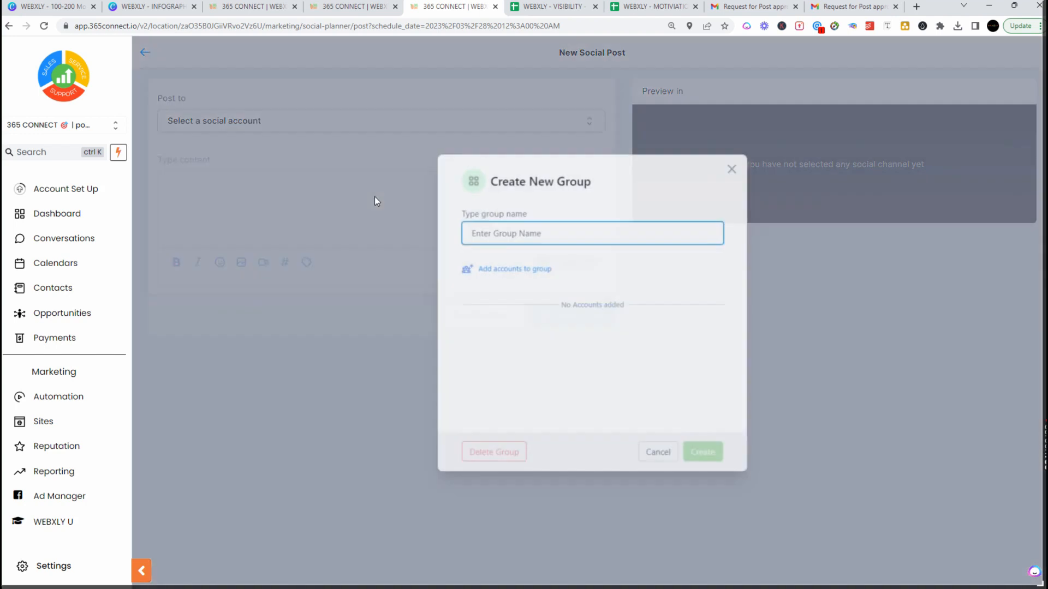
left_click(509, 269)
scroll(513, 382, "down", 3)
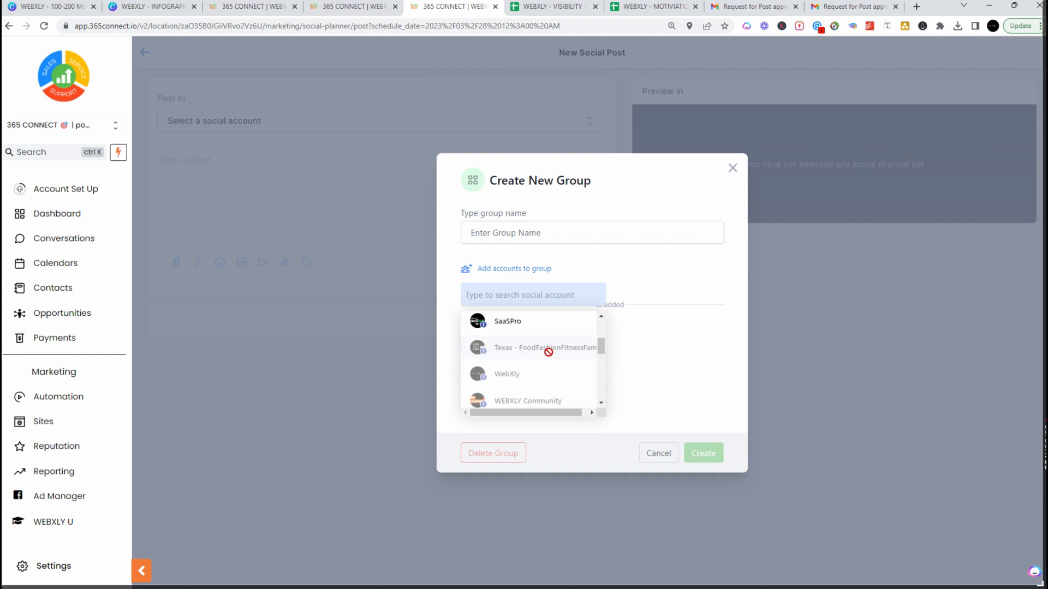
scroll(482, 375, "down", 1)
scroll(513, 371, "up", 3)
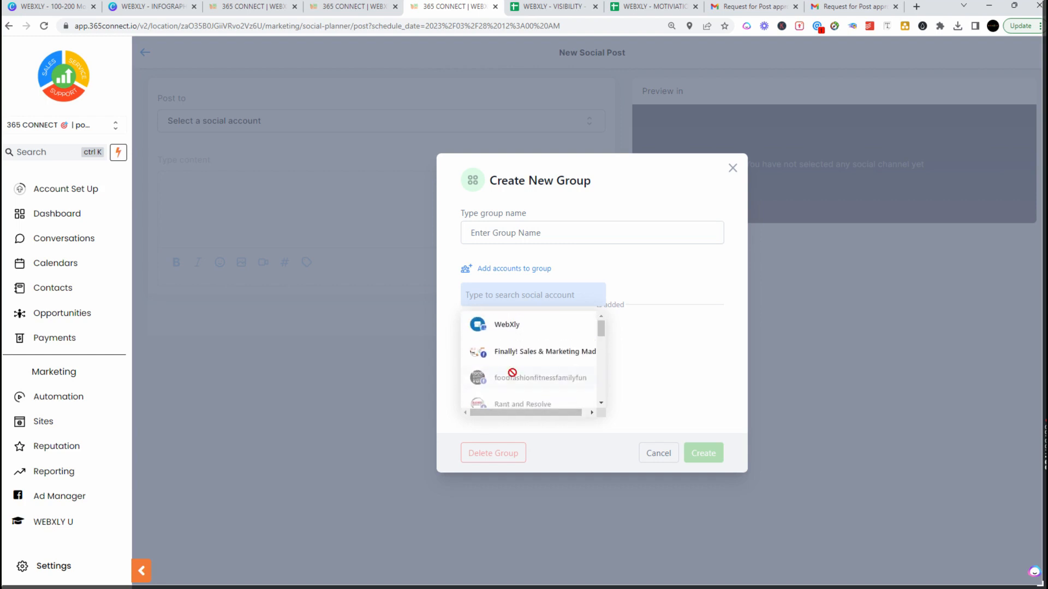
scroll(511, 375, "down", 2)
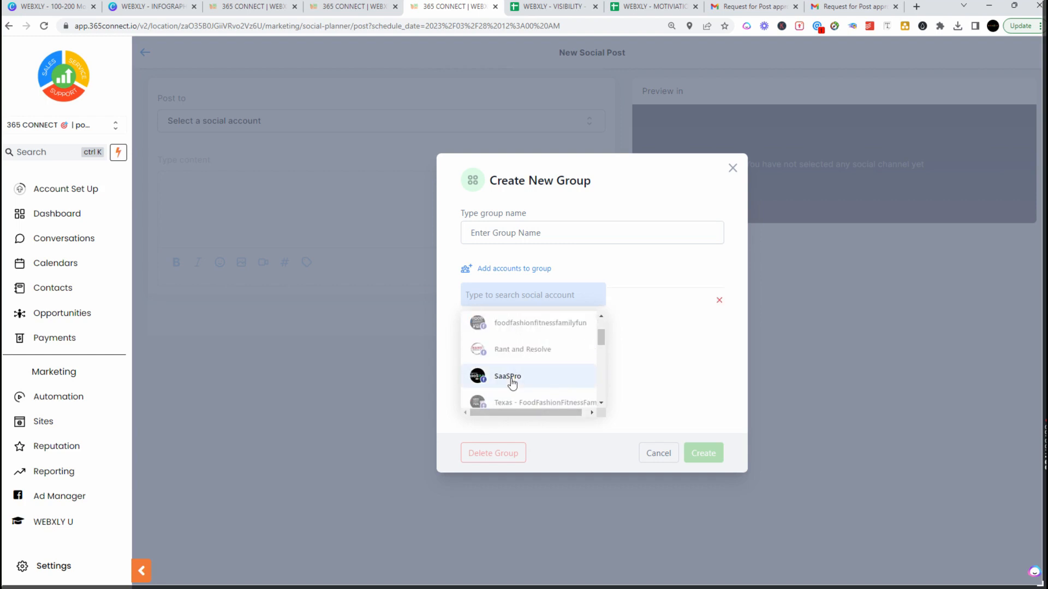
left_click(618, 275)
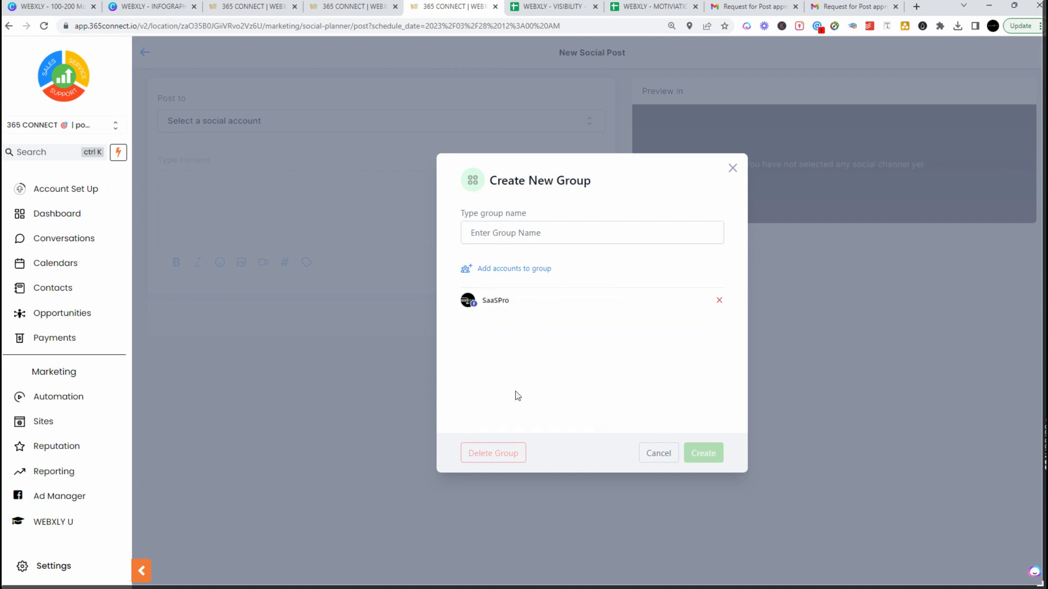
- Name the new account group SaaS Pro
left_click(505, 235)
type("SaaS Pro")
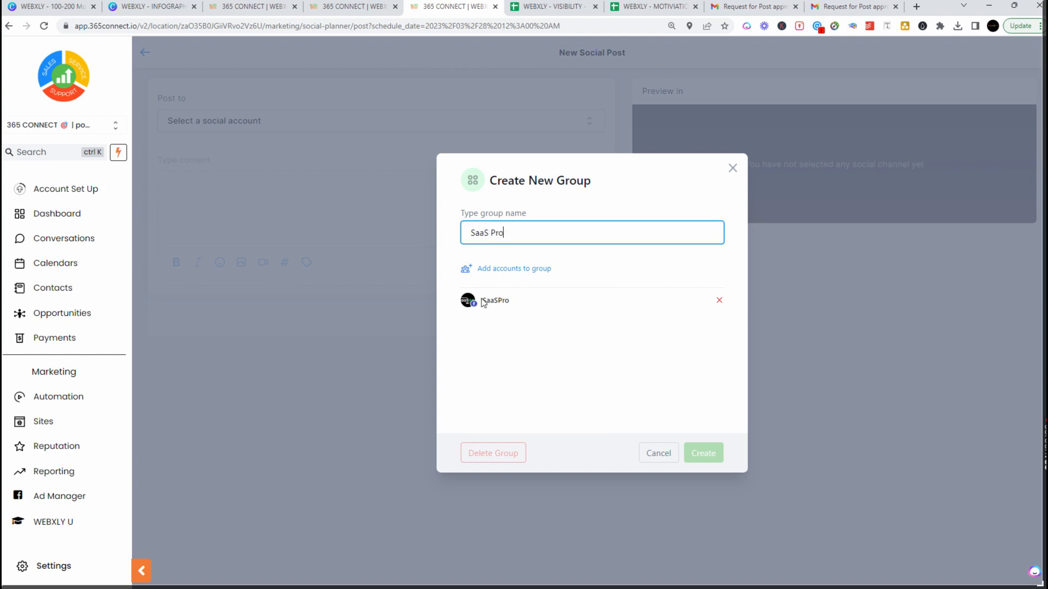
left_click(565, 332)
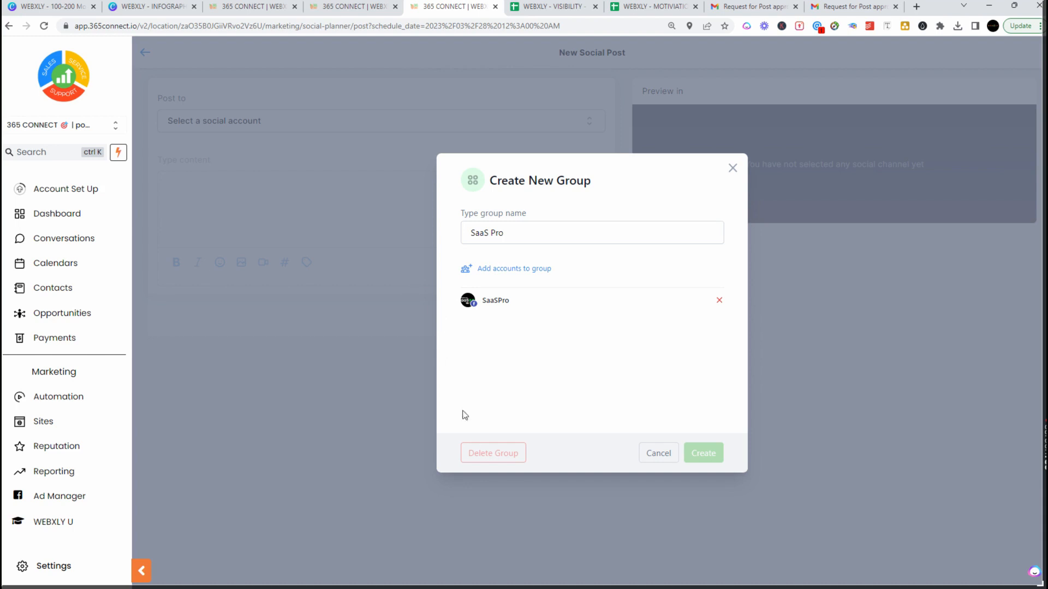
left_click(526, 232)
- Add the Finally! Sales & Marketing Made Super Simple account to the group, and cancel creating the group
left_click(508, 269)
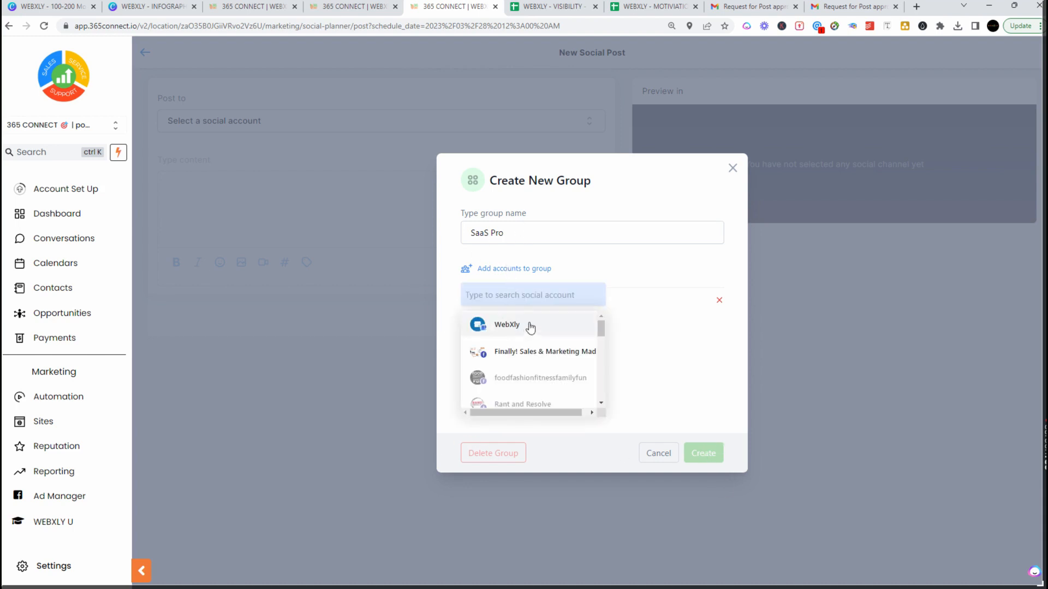
left_click(527, 353)
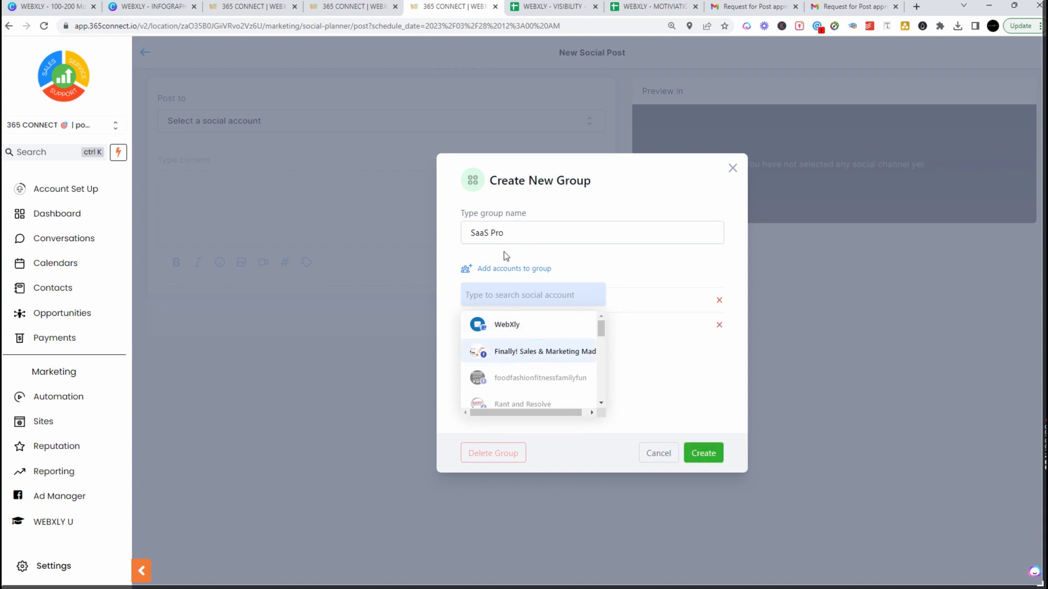
left_click(684, 357)
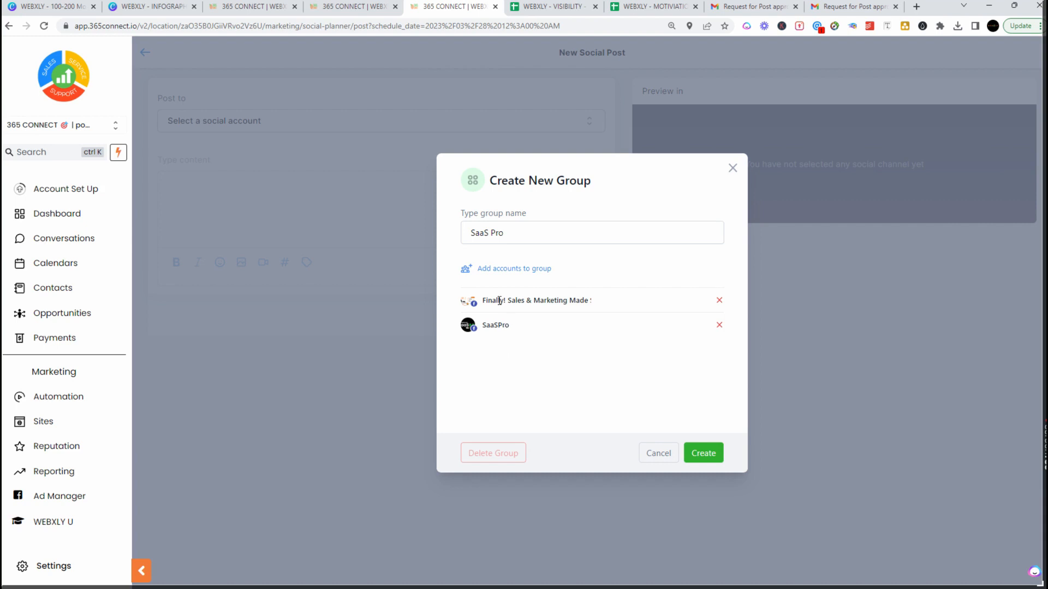
left_click(662, 458)
- Select the first WebXly account, Finally! Sales & Marketing Made Super Simple and WEBXLY Community as the post's destinations
left_click(273, 125)
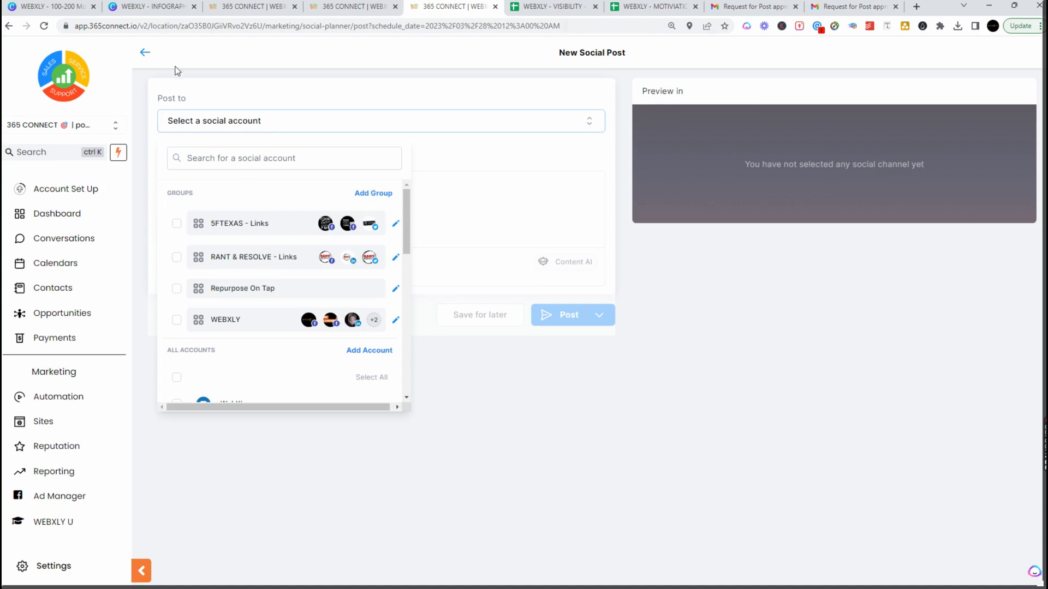
scroll(237, 336, "down", 1)
scroll(237, 335, "down", 3)
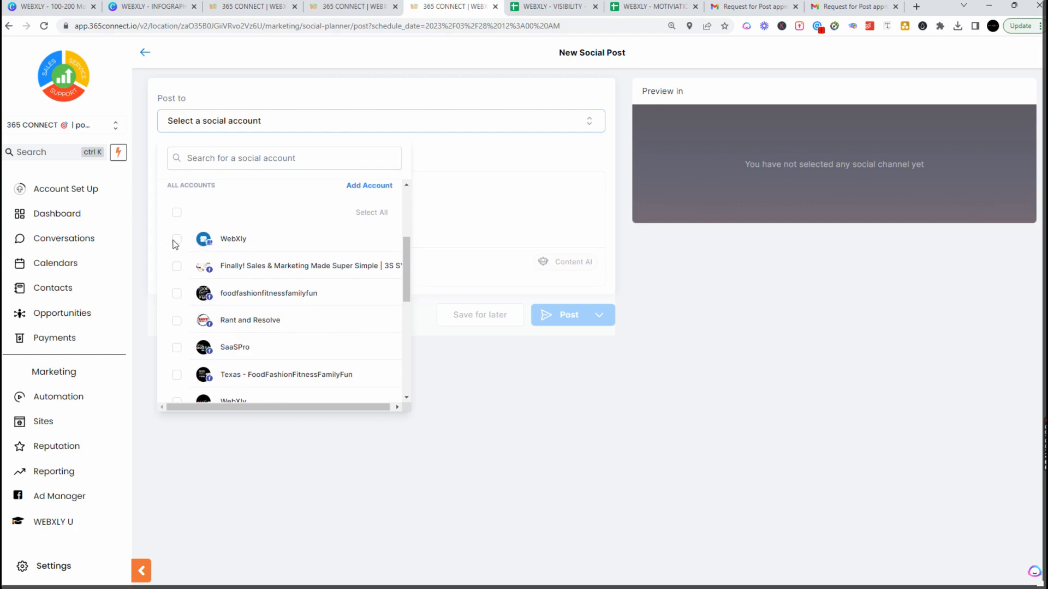
left_click(176, 241)
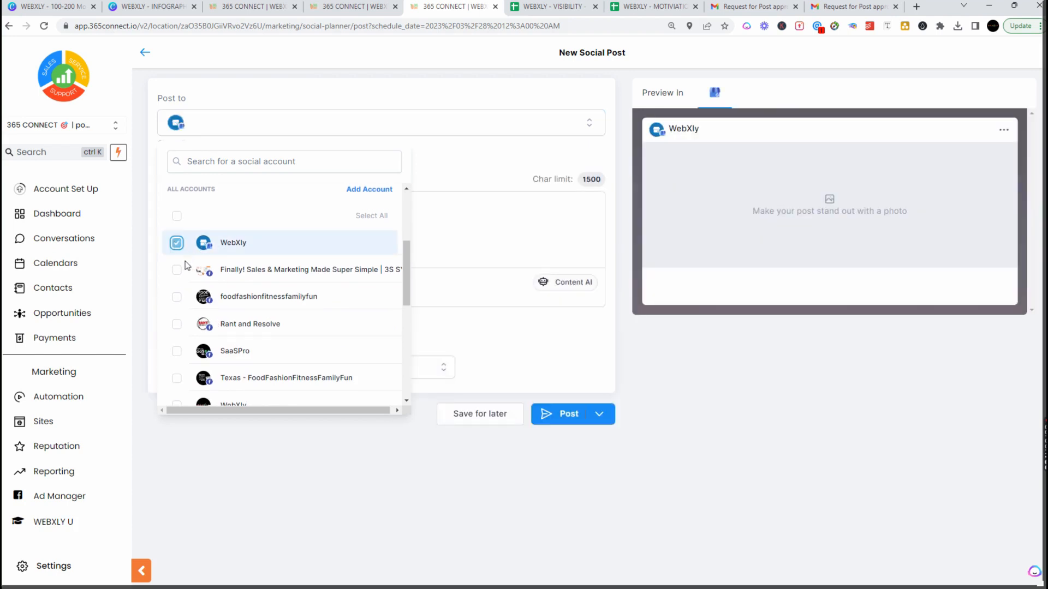
left_click(176, 270)
scroll(180, 306, "down", 2)
left_click(177, 323)
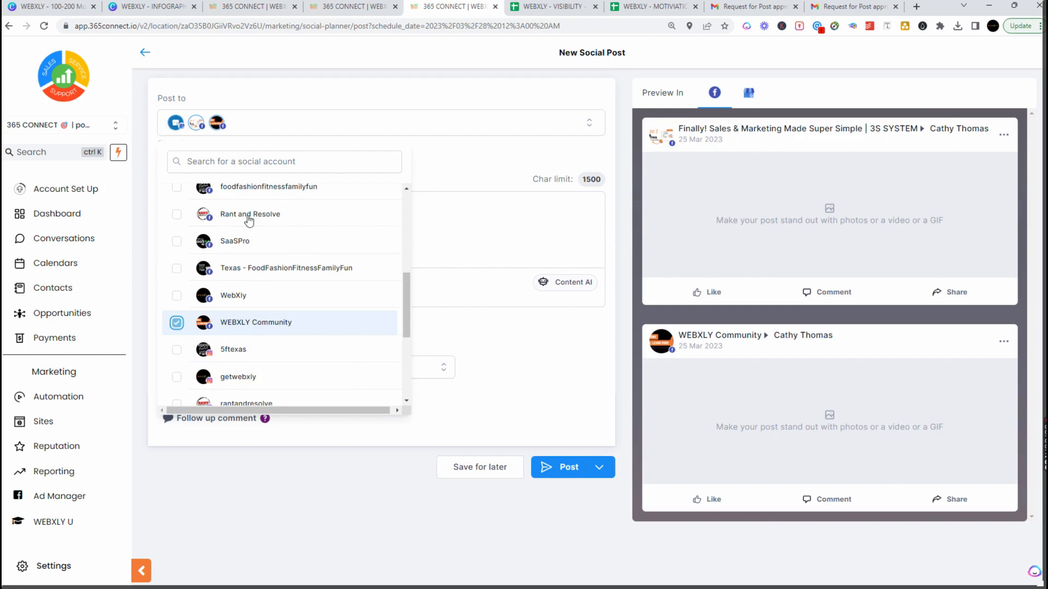
- Deselect the WebXly and Finally! Sales & Marketing Made Super Simple accounts, and check the remaining account selection
scroll(235, 349, "up", 5)
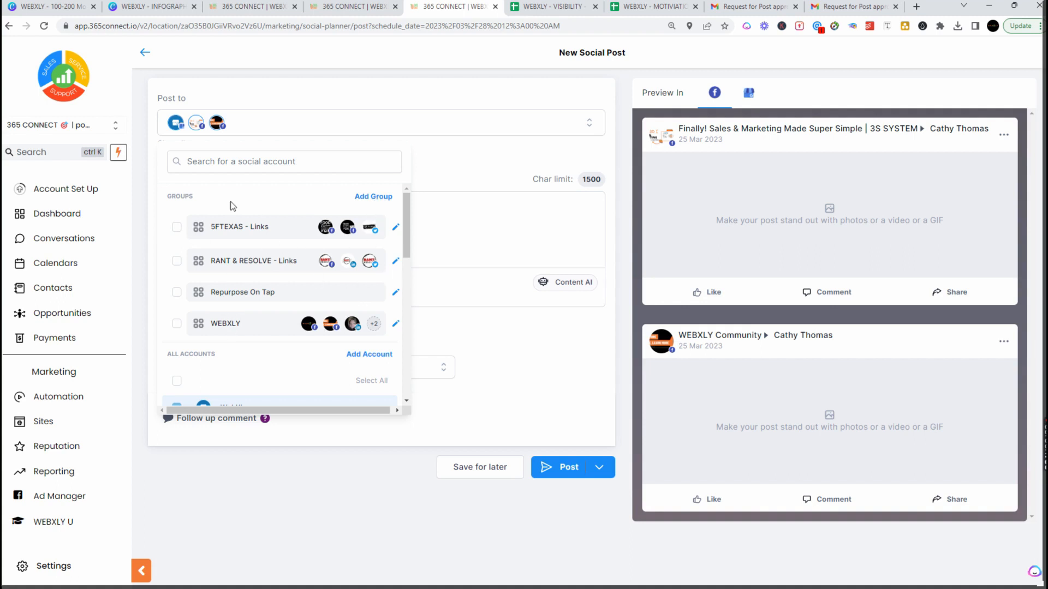
scroll(218, 298, "down", 2)
scroll(218, 246, "up", 2)
left_click_drag(406, 216, 410, 259)
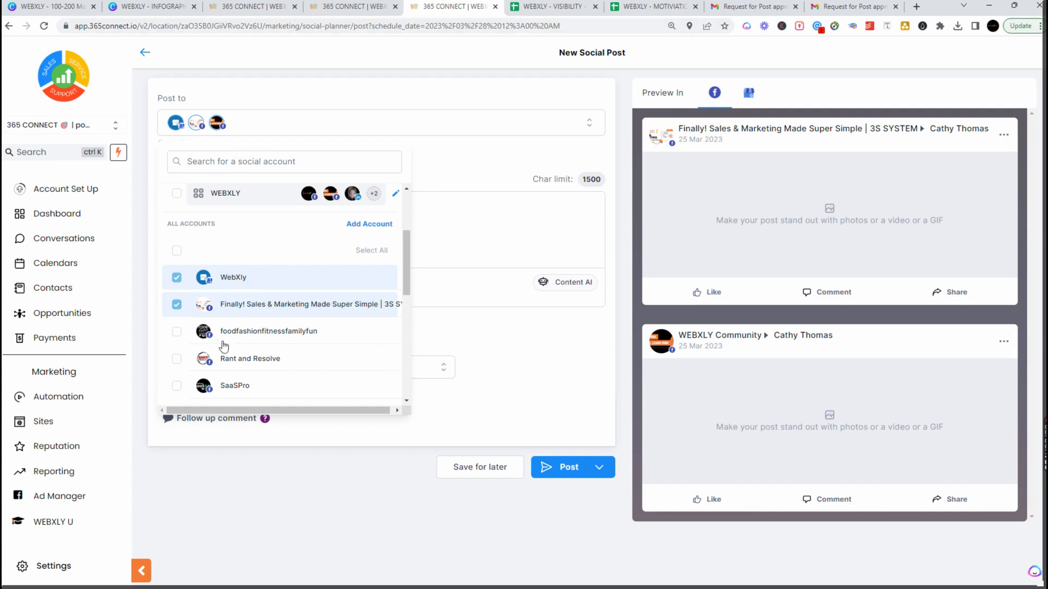
left_click(177, 277)
left_click(176, 304)
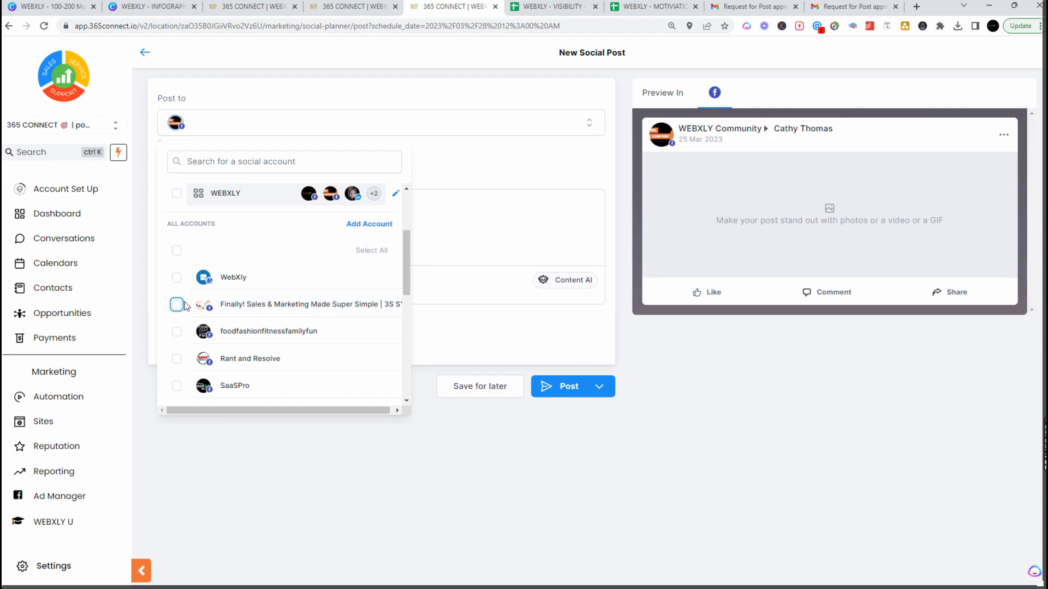
left_click(512, 168)
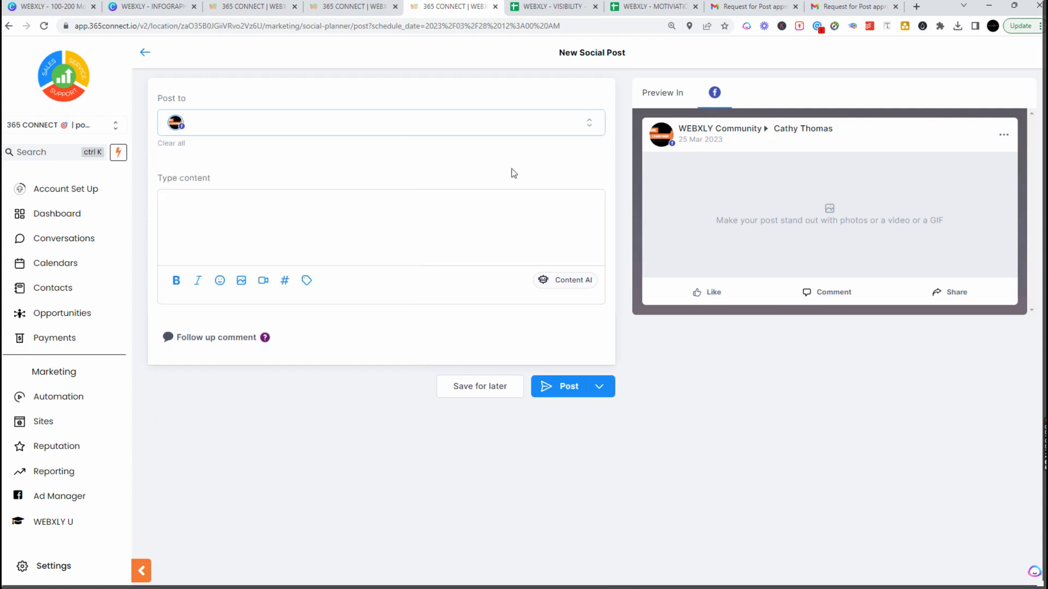
left_click(212, 121)
scroll(227, 318, "down", 5)
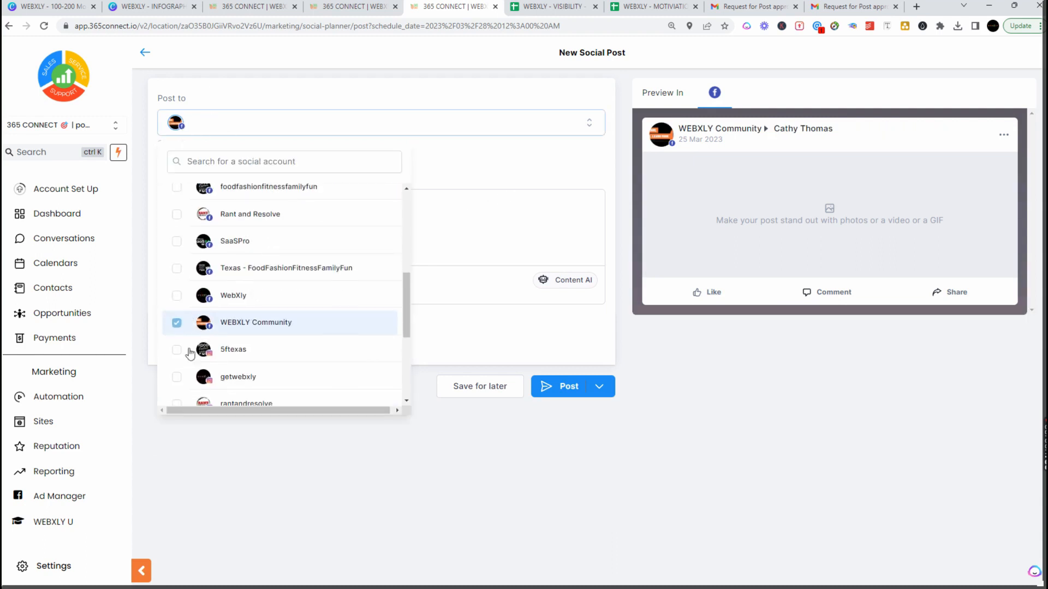
left_click(498, 207)
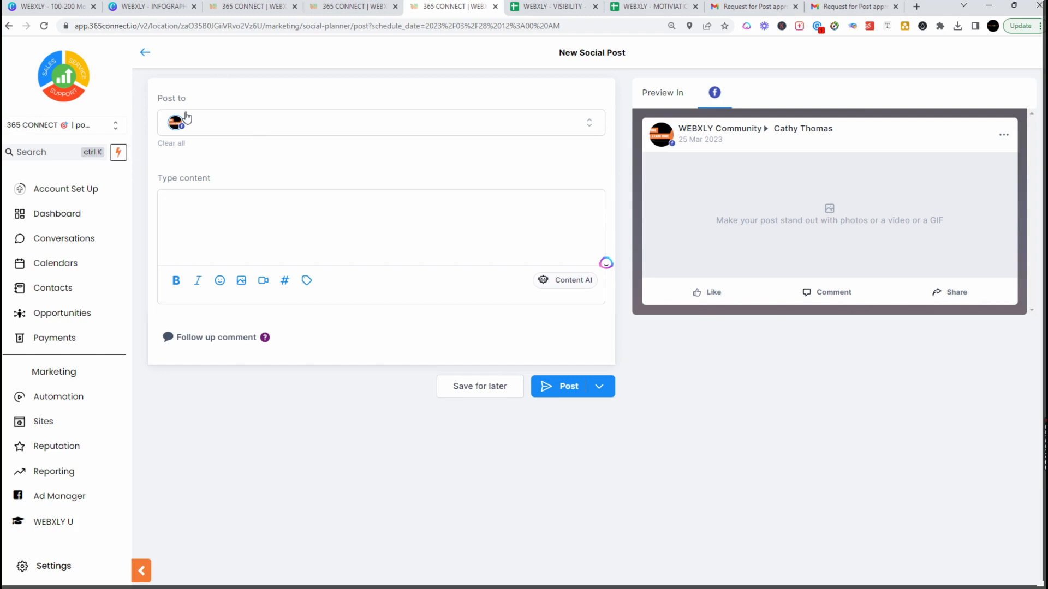
- Write "This is a fun Social Media post" as the post's content
left_click_drag(159, 178, 266, 183)
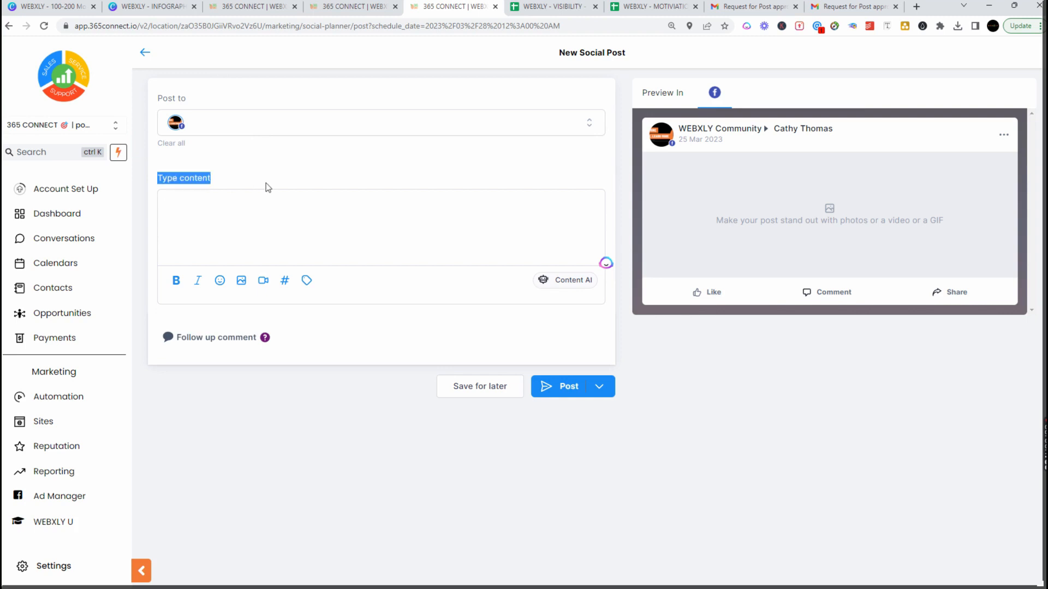
left_click(233, 217)
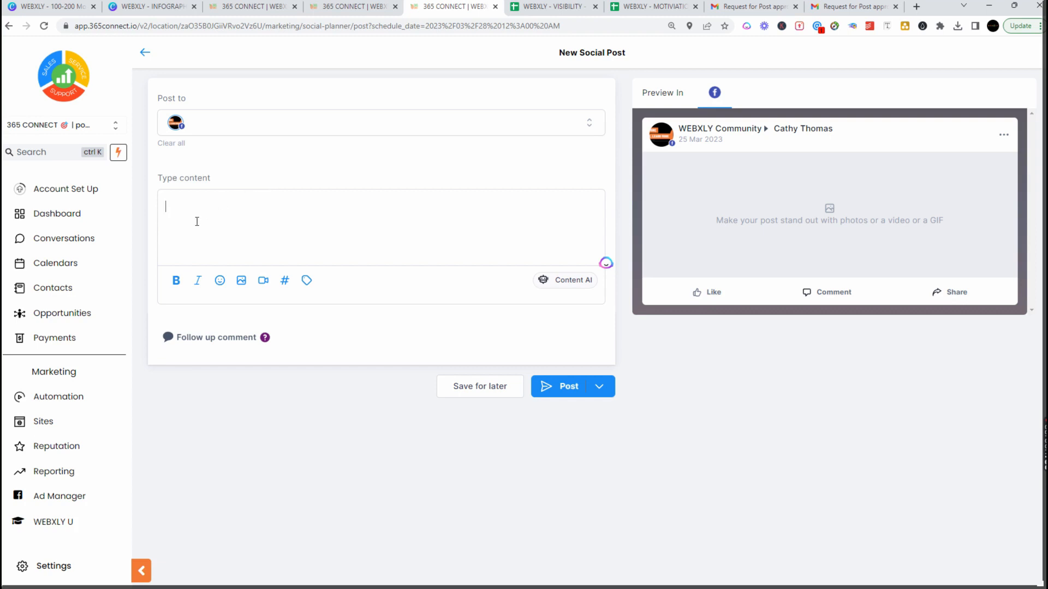
type("This is a fun Social Media po")
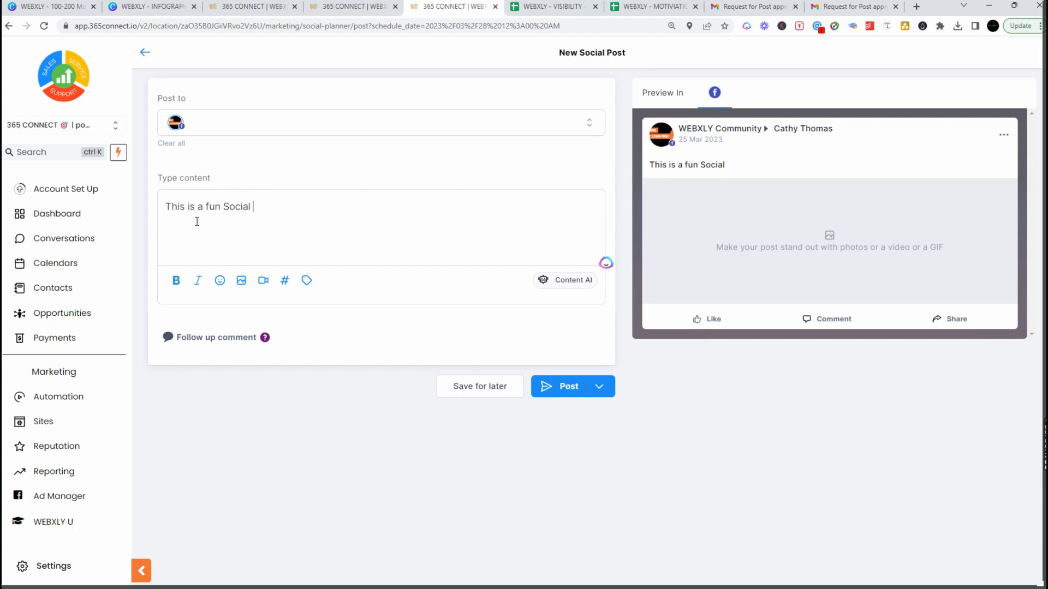
type("#socialmedia")
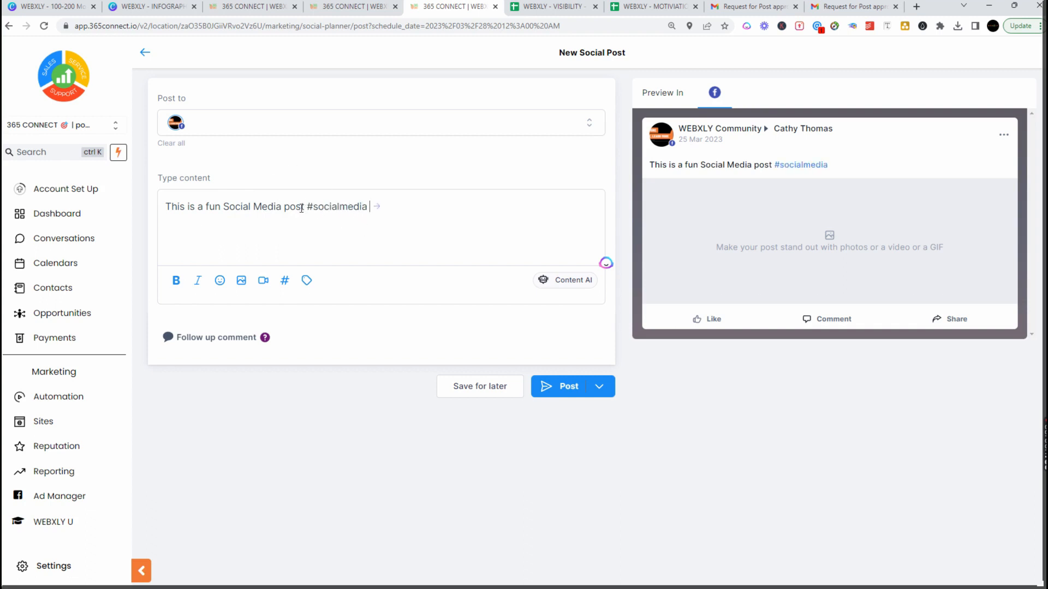
left_click_drag(308, 208, 399, 208)
key("BackSpace")
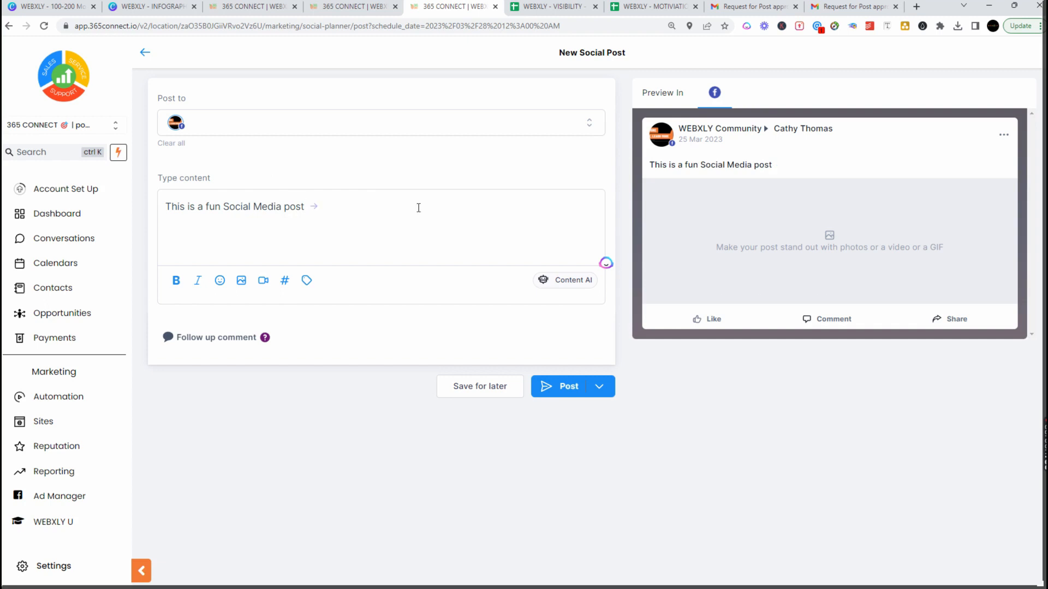
- Open the Content AI generator and enter "March madeness special" as the content title
left_click(567, 288)
left_click(567, 287)
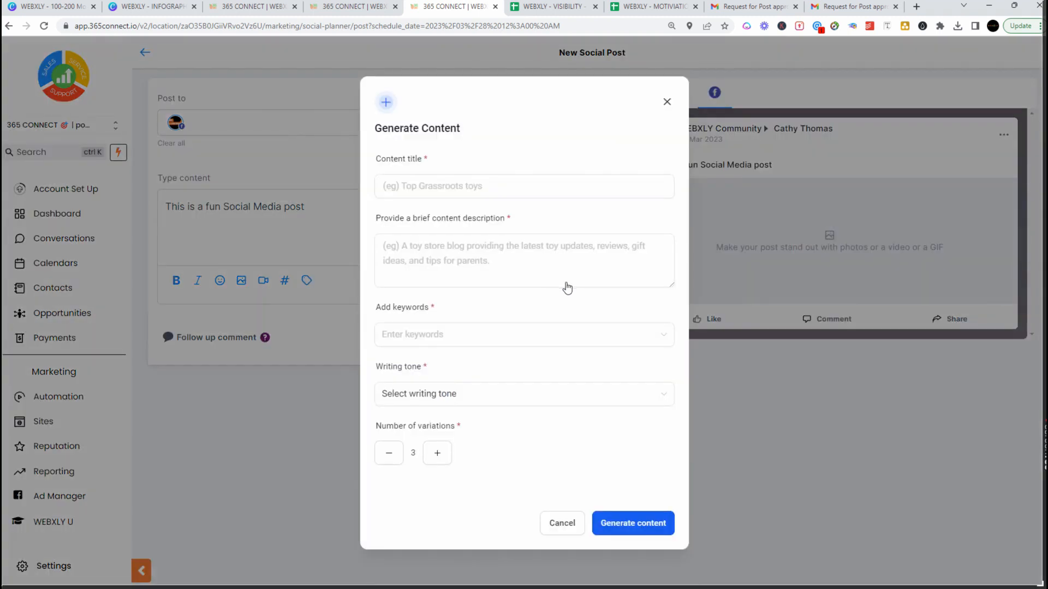
left_click(437, 185)
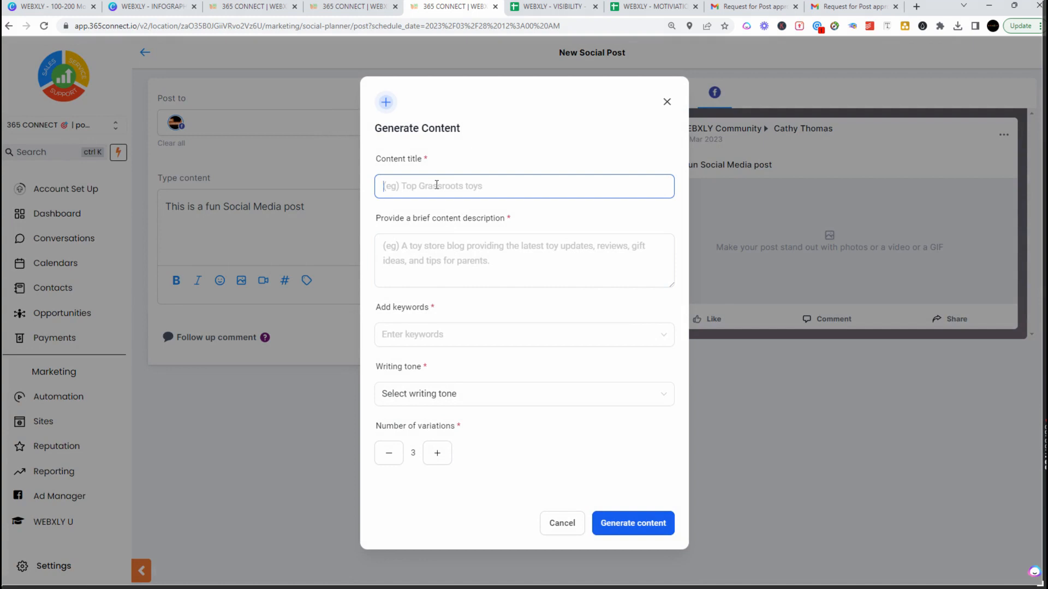
type("M")
key("BackSpace")
type("March ")
type("maedn")
key("BackSpace")
key("BackSpace")
key("BackSpace")
type("deness special")
- Enter "buy yearly get 3 months free" as the brief content description
left_click(452, 253)
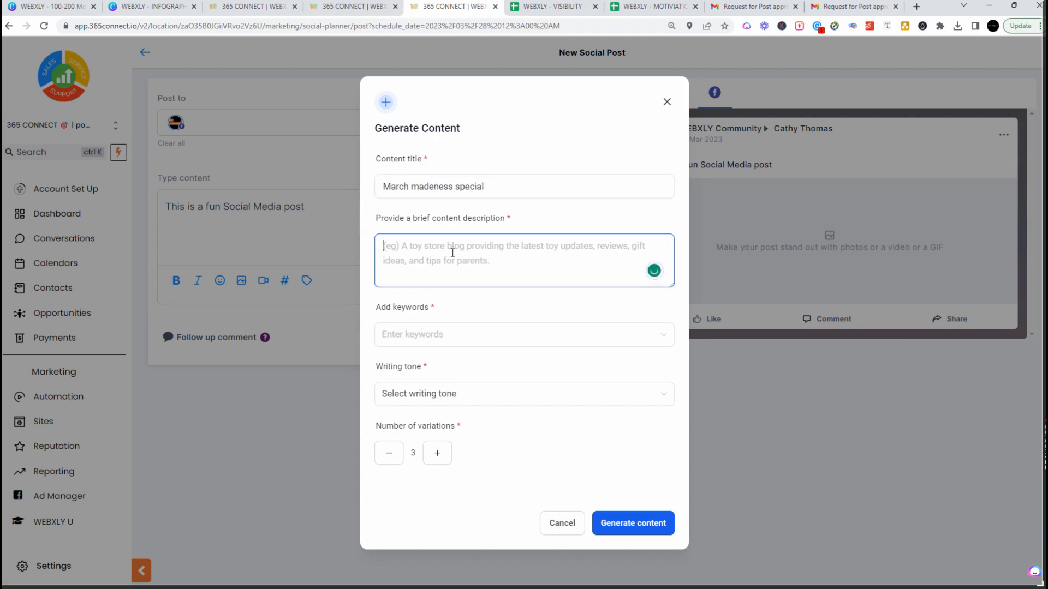
type("buy")
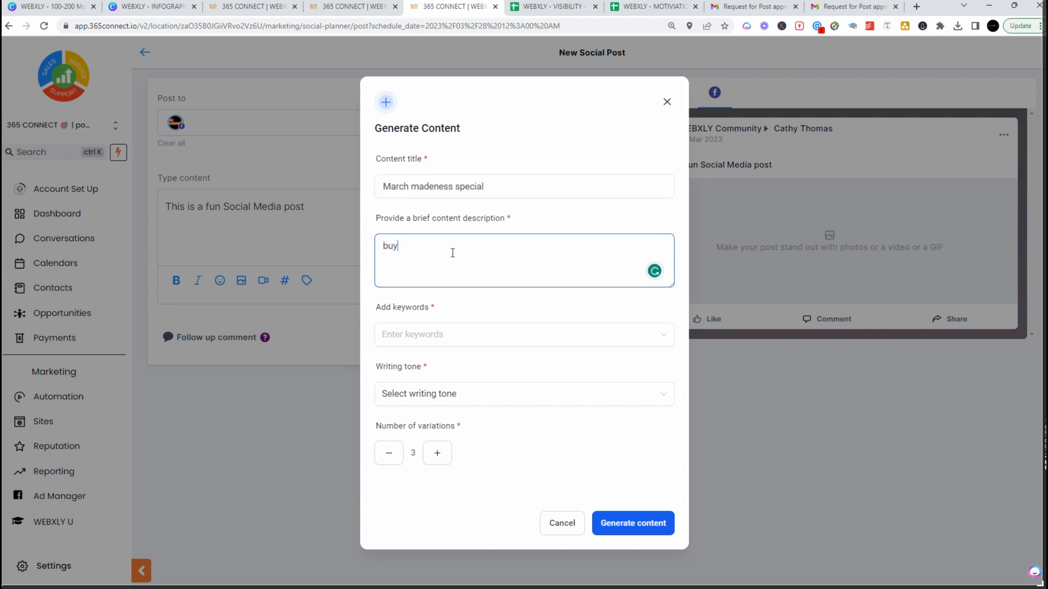
type(" yearly get 3 months free")
- Try to add the keywords "software, social media", and set the writing tone to Excited
left_click(448, 341)
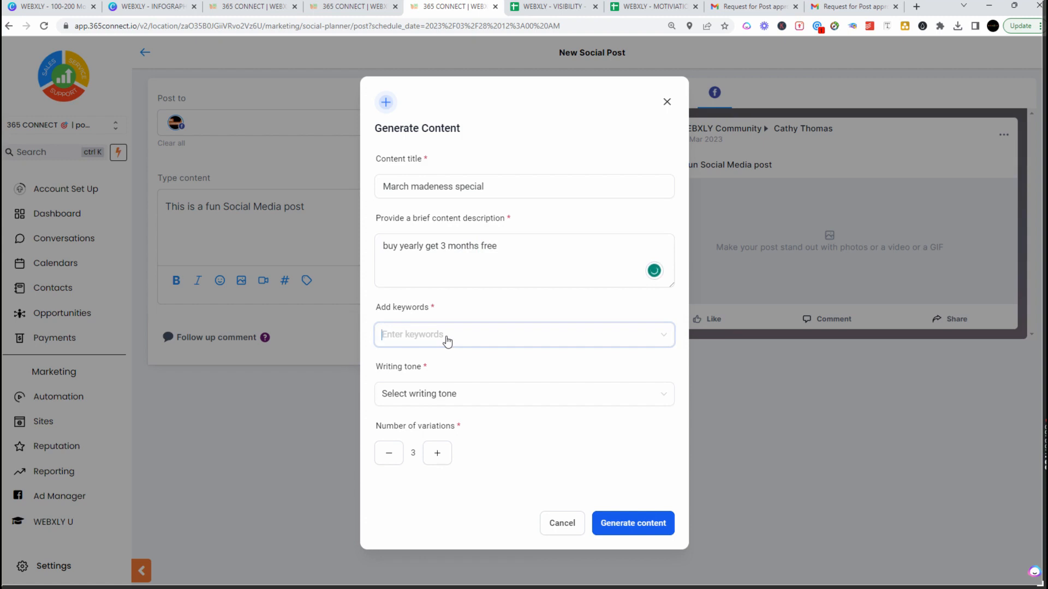
type("software, social media")
left_click(433, 406)
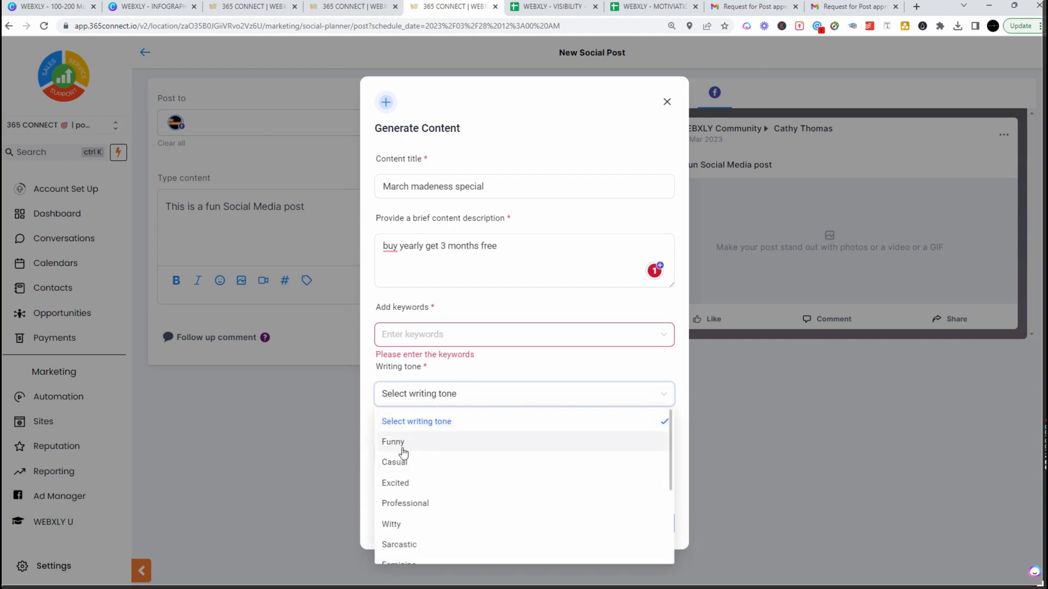
left_click(401, 484)
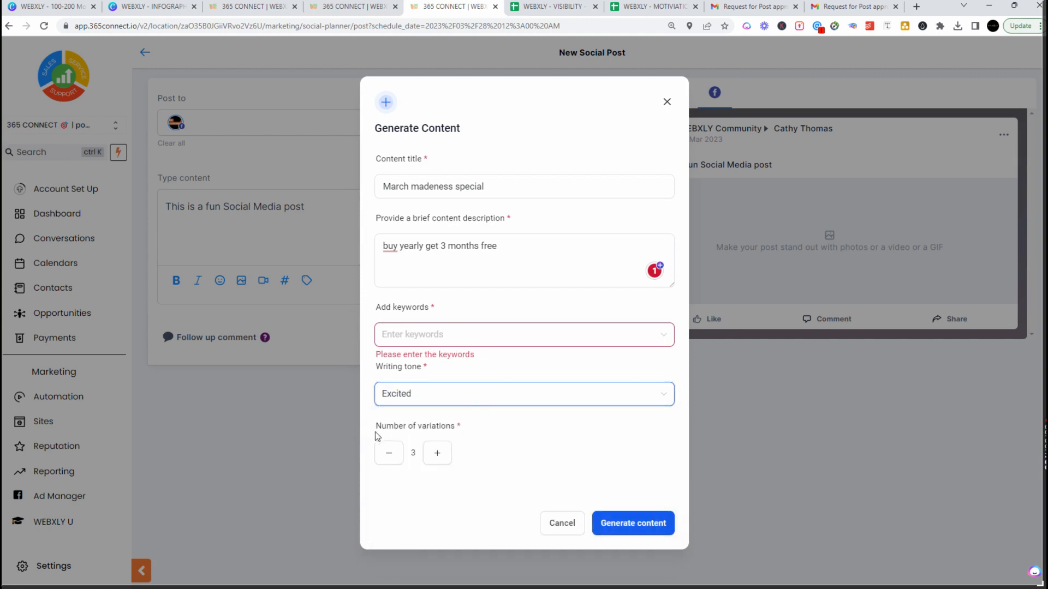
- Add "social media" and "software" as separate keywords for the generated content
left_click(387, 342)
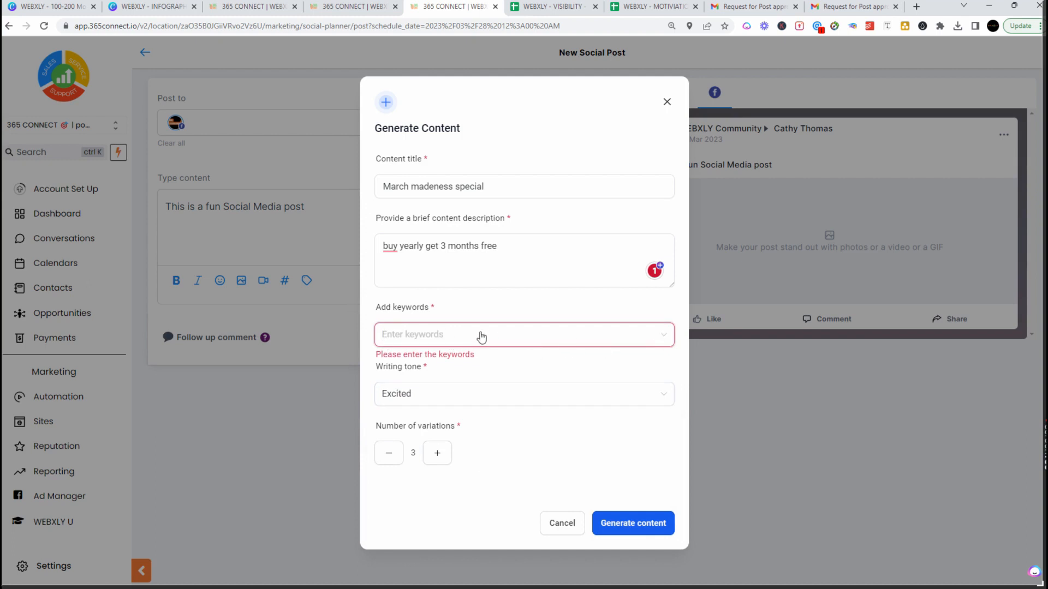
type("socialmedia")
type(", software")
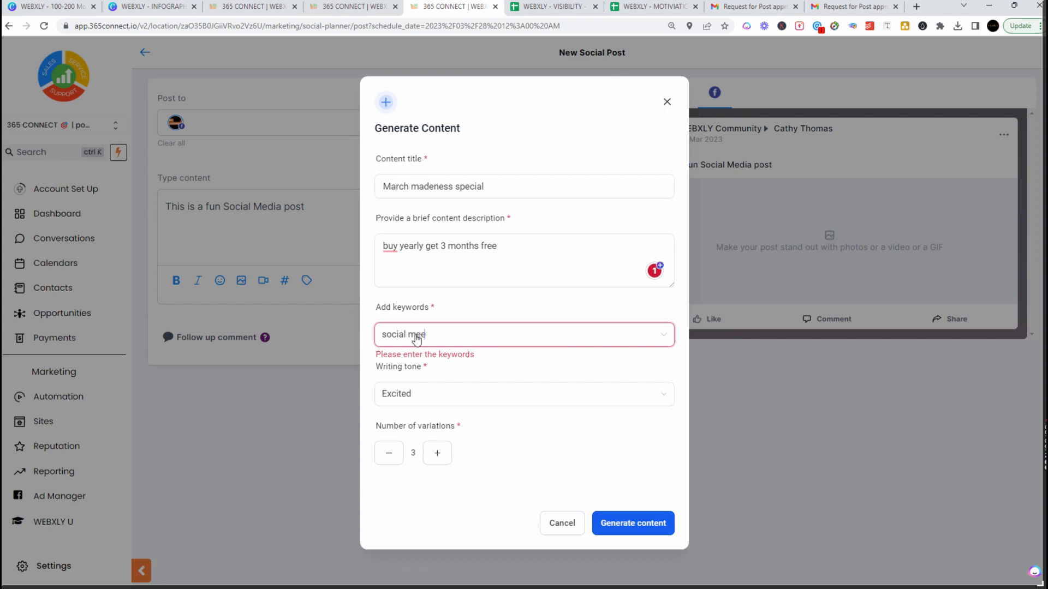
type("dia")
key("BackSpace")
key("BackSpace")
key("BackSpace")
key("BackSpace")
type("dia")
key("Return")
type("software")
key("Return")
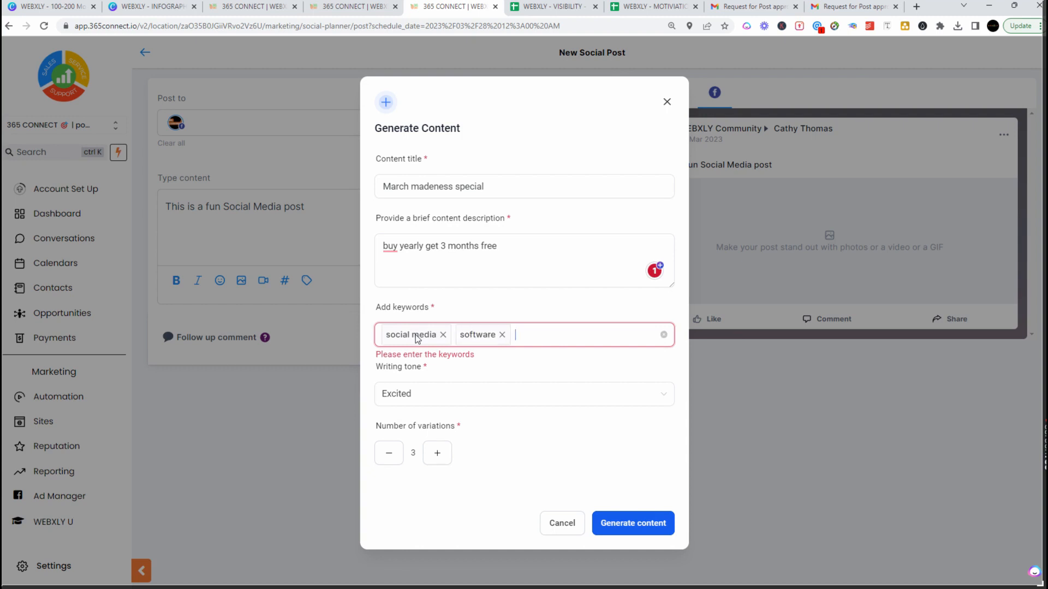
- Add the keywords "special" and "promo", and generate the content variations
type("special")
key("Return")
type("promo")
key("Return")
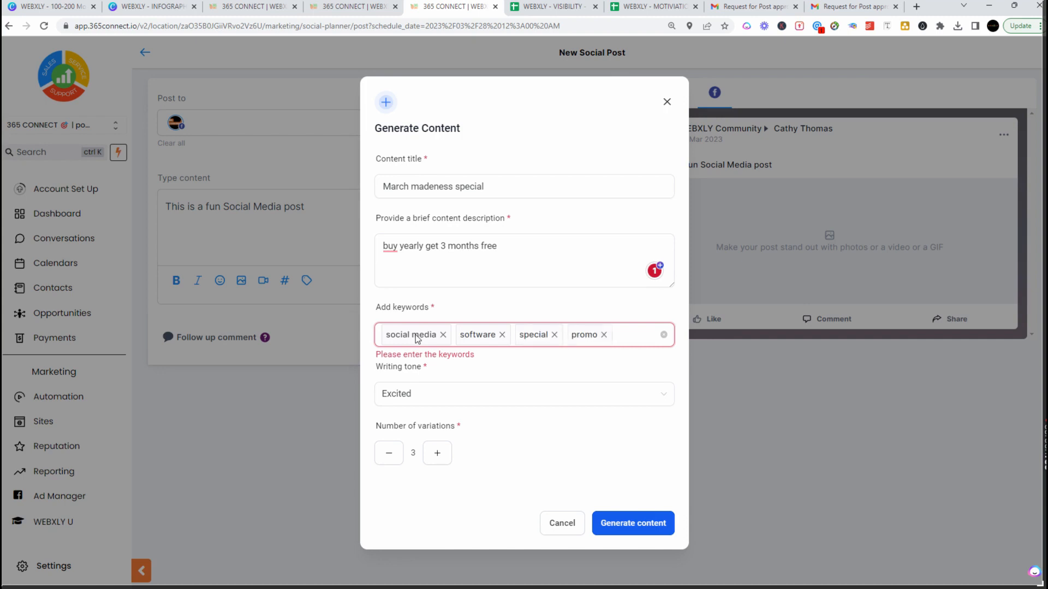
left_click(643, 524)
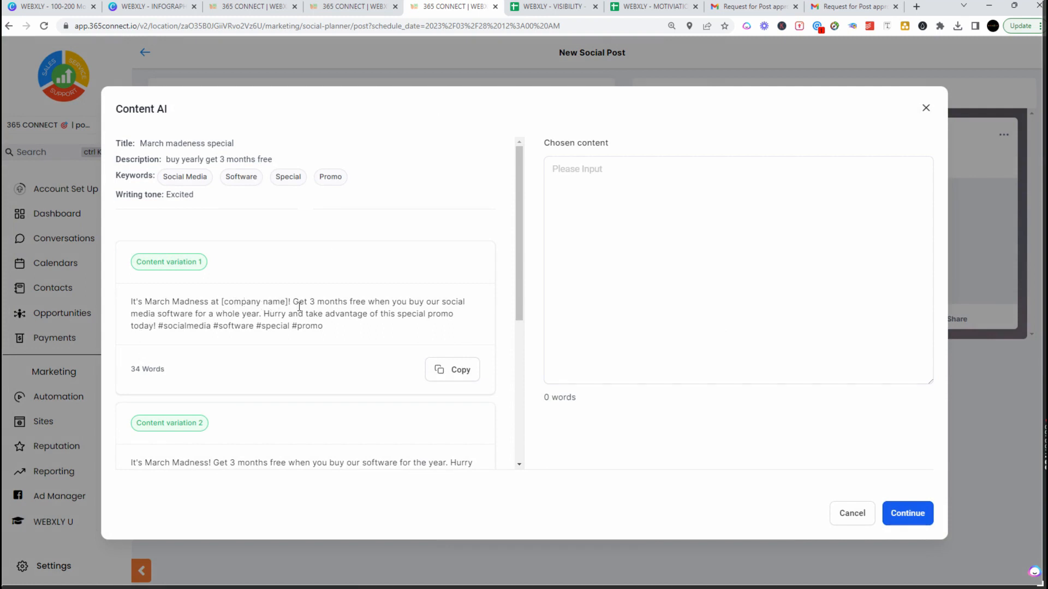
- Review the generated variations and copy content variation 3 into the chosen content
scroll(396, 330, "down", 1)
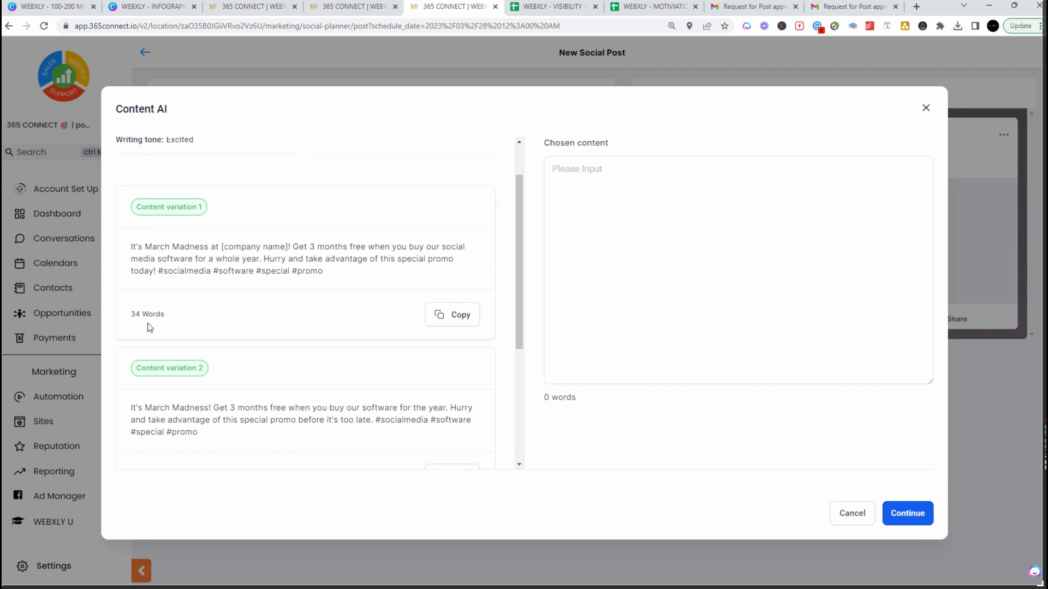
scroll(278, 357, "down", 3)
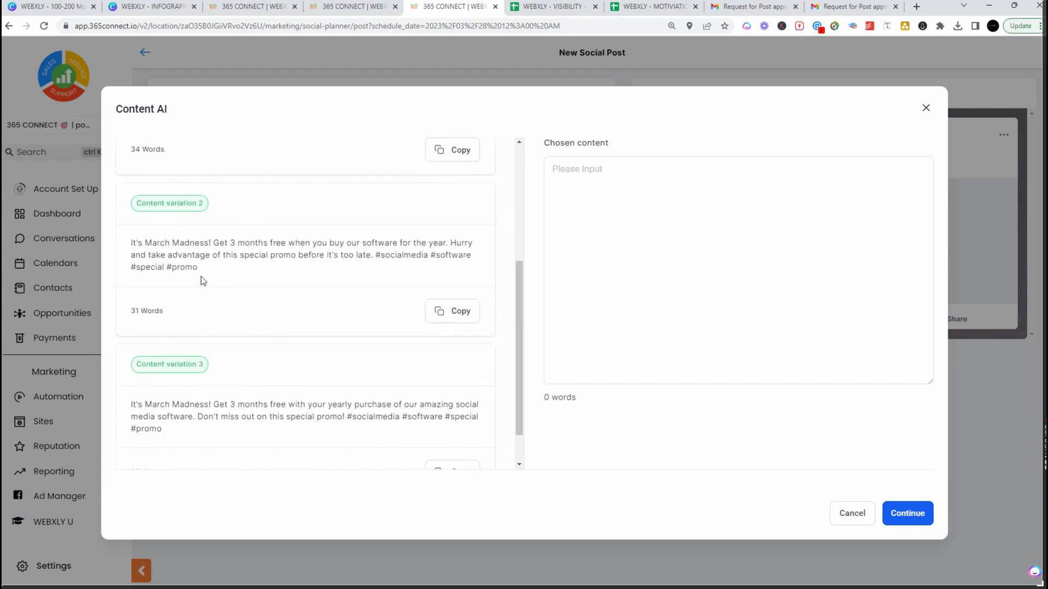
scroll(264, 393, "down", 1)
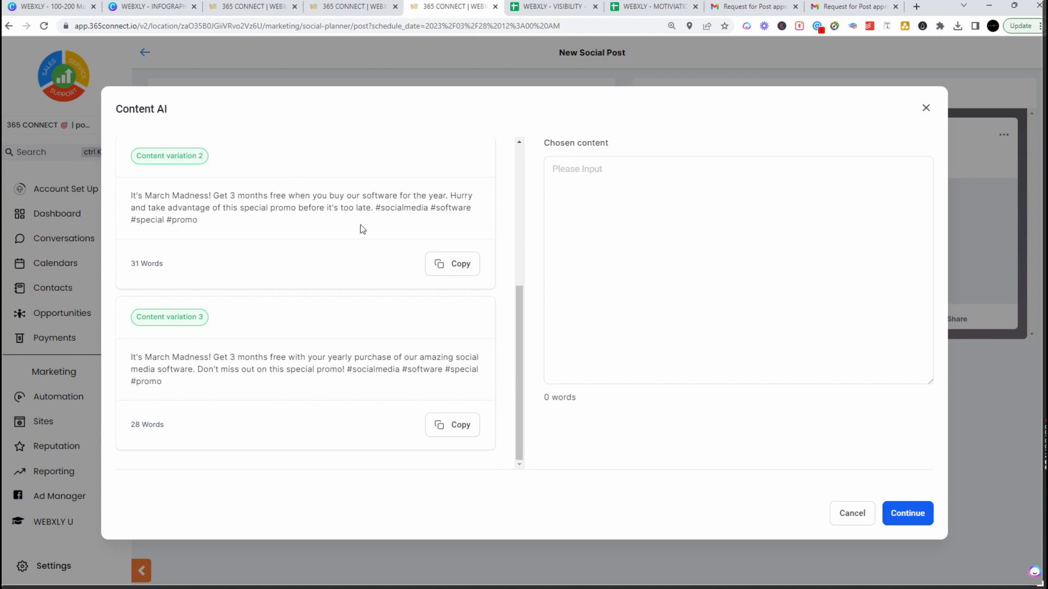
scroll(257, 345, "up", 1)
scroll(257, 345, "down", 1)
scroll(202, 315, "up", 3)
scroll(203, 320, "down", 3)
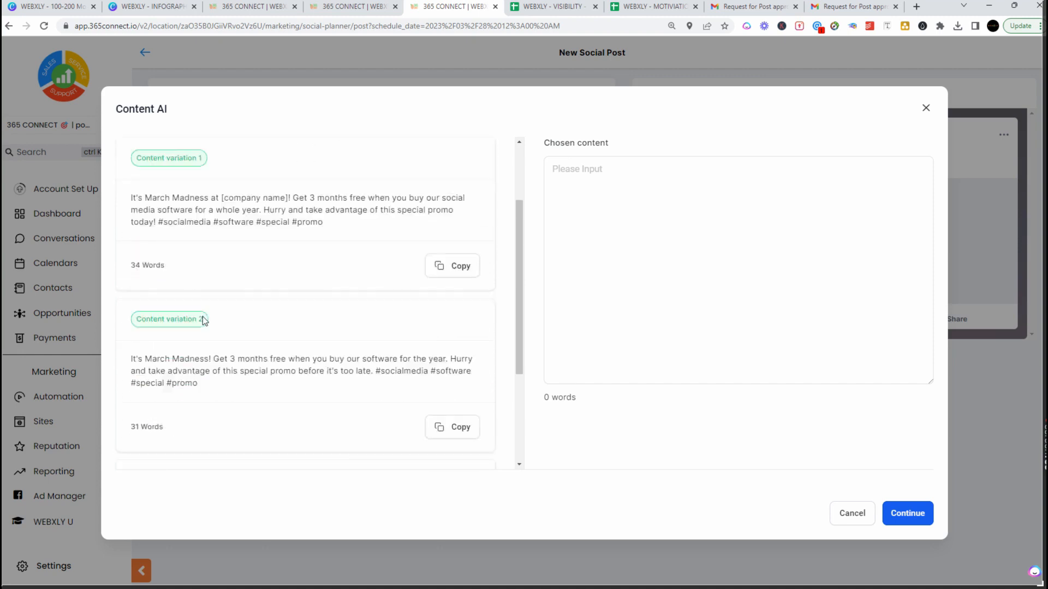
left_click(442, 426)
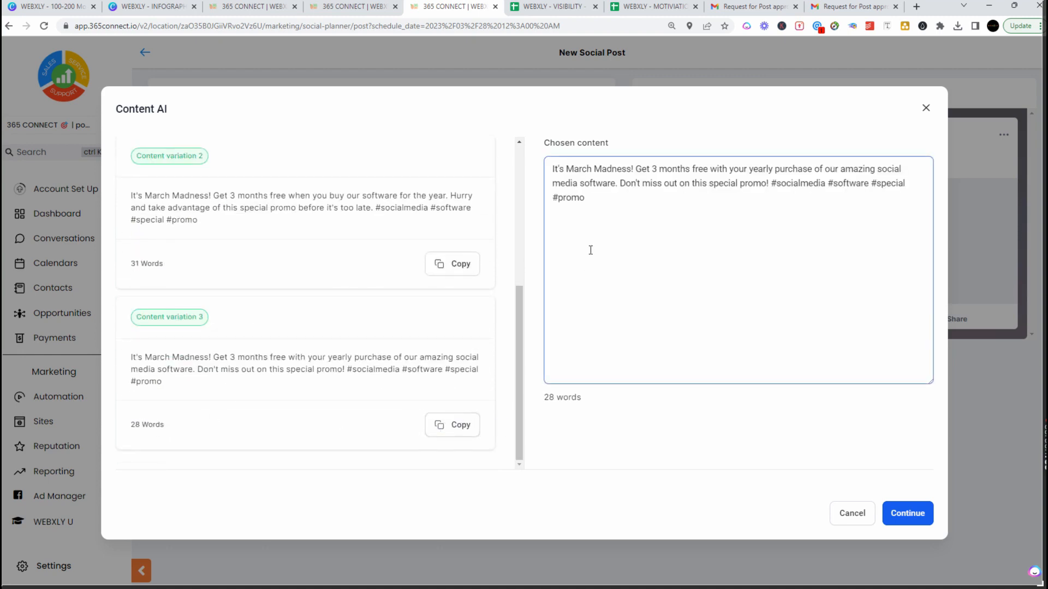
- Add three more exclamation marks after "It's March Madness!" in the chosen content, and insert the text into the post
left_click(606, 169)
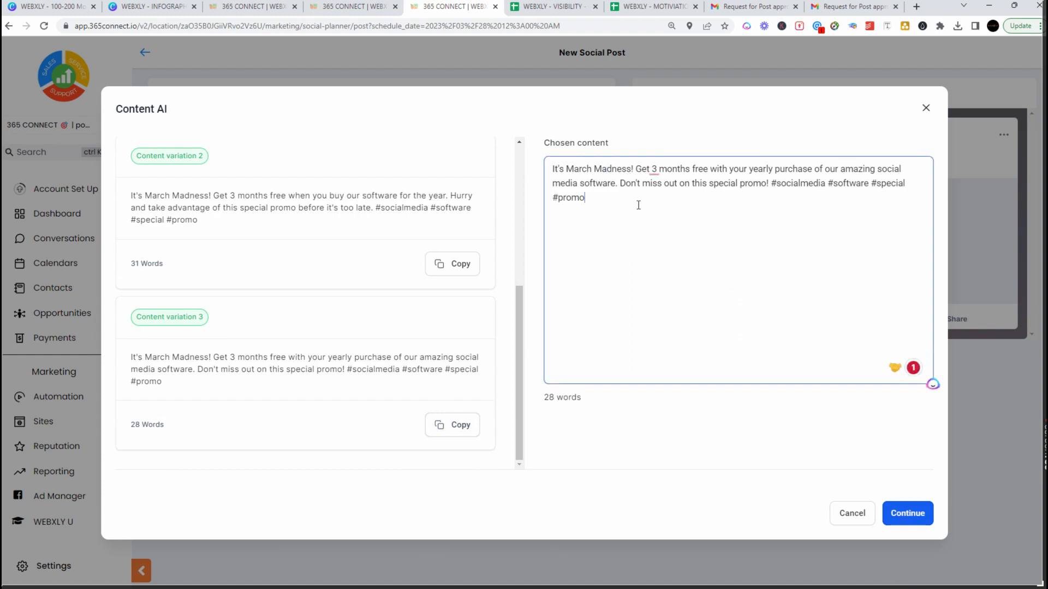
mouse_move(653, 170)
type("!!!")
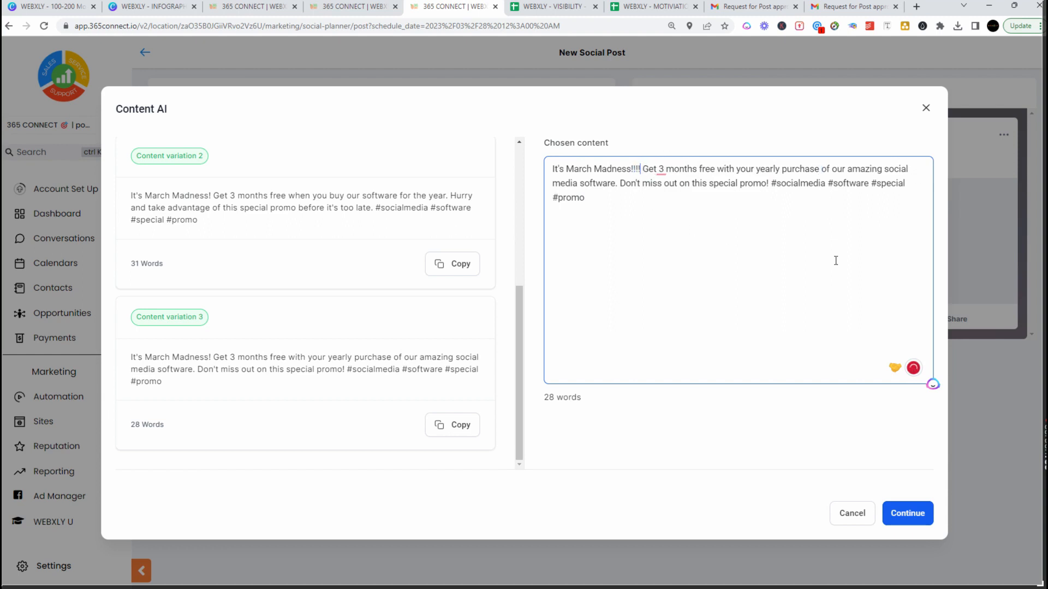
left_click(922, 513)
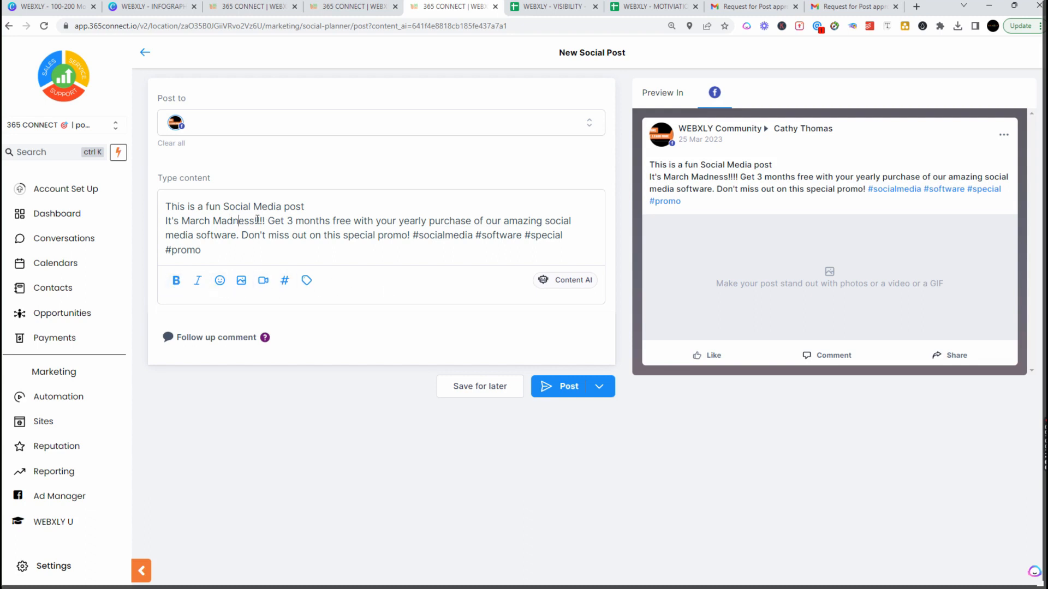
- Make the phrase "It's March Madness!!!!" bold in the post's content
left_click_drag(265, 220, 165, 220)
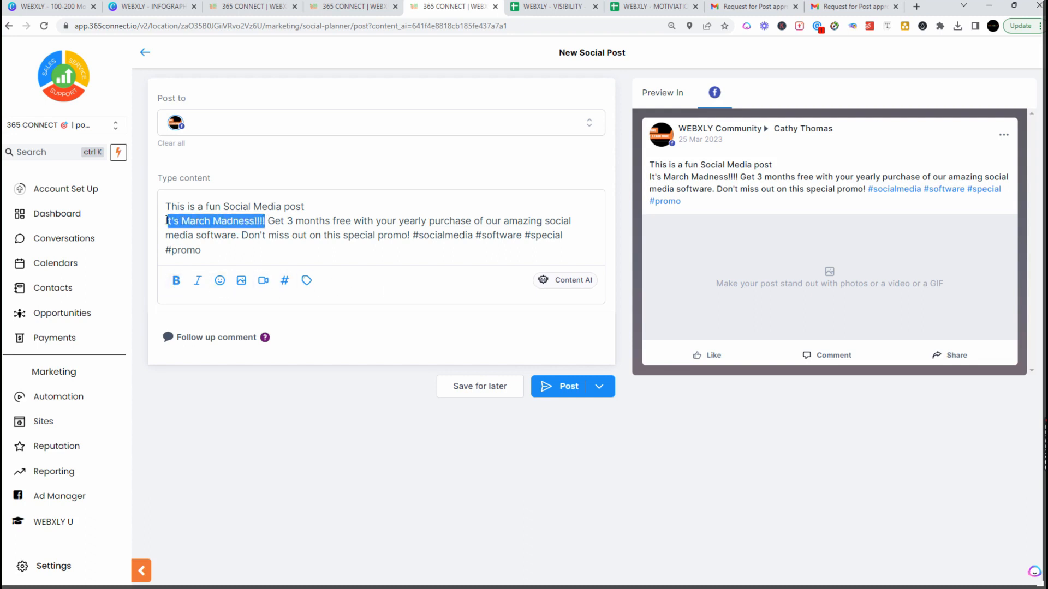
left_click(176, 282)
left_click(235, 236)
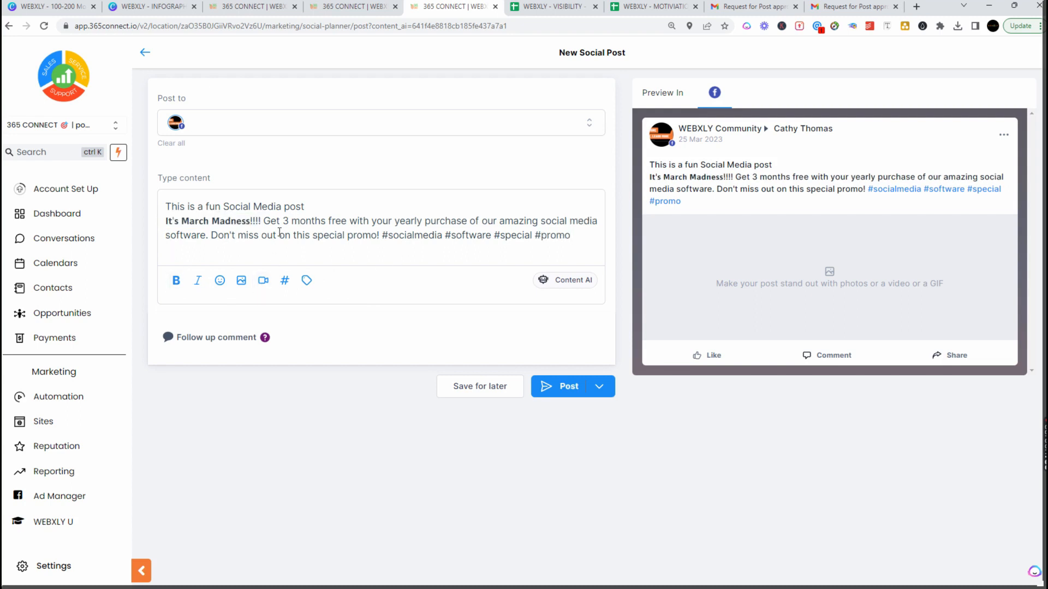
- Search the emojis for "cel" and insert the Party Popper emoji at the end of the post's first line
left_click(265, 221)
left_click(219, 281)
left_click(270, 257)
type("cel")
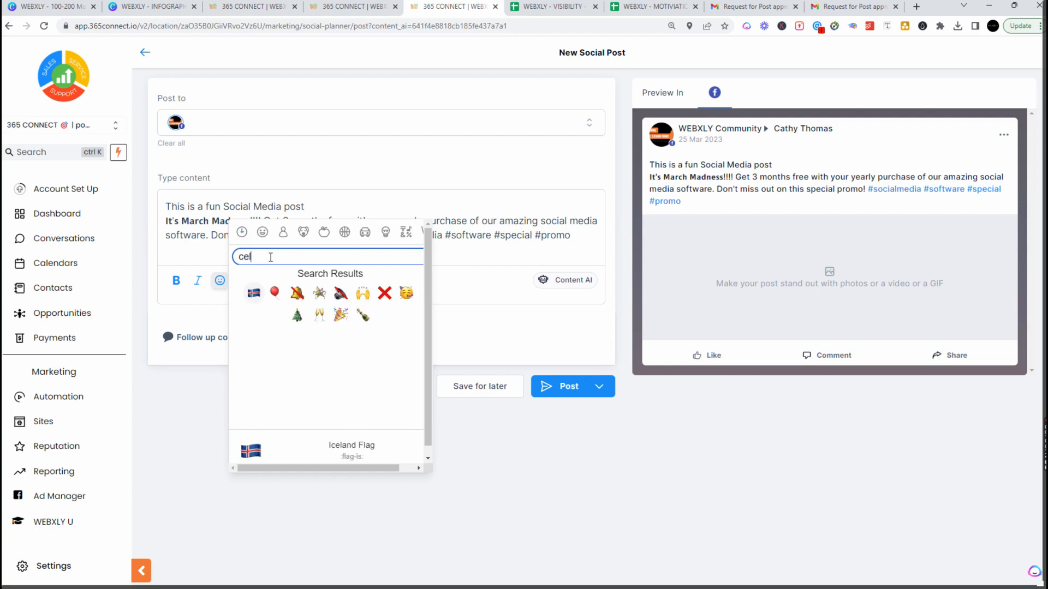
left_click(340, 315)
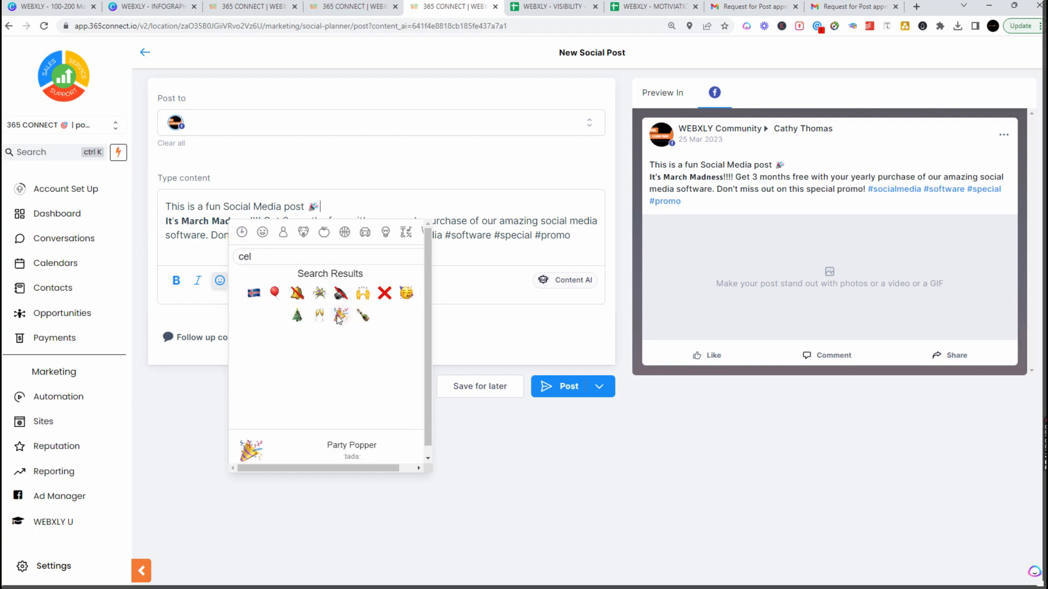
left_click(476, 255)
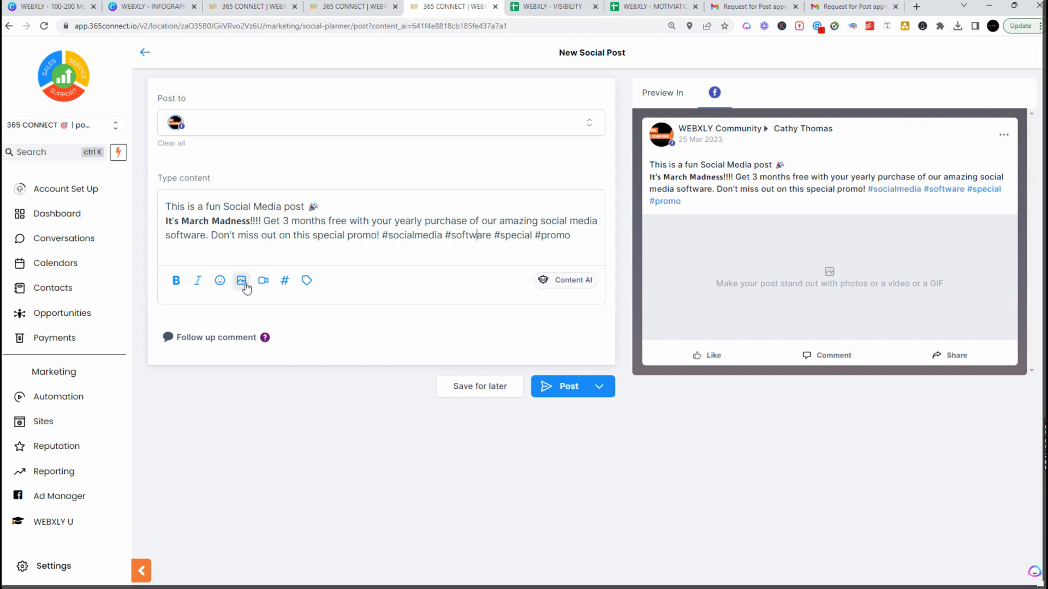
- Apply the saved Business hashtag set to the post's content
left_click(285, 281)
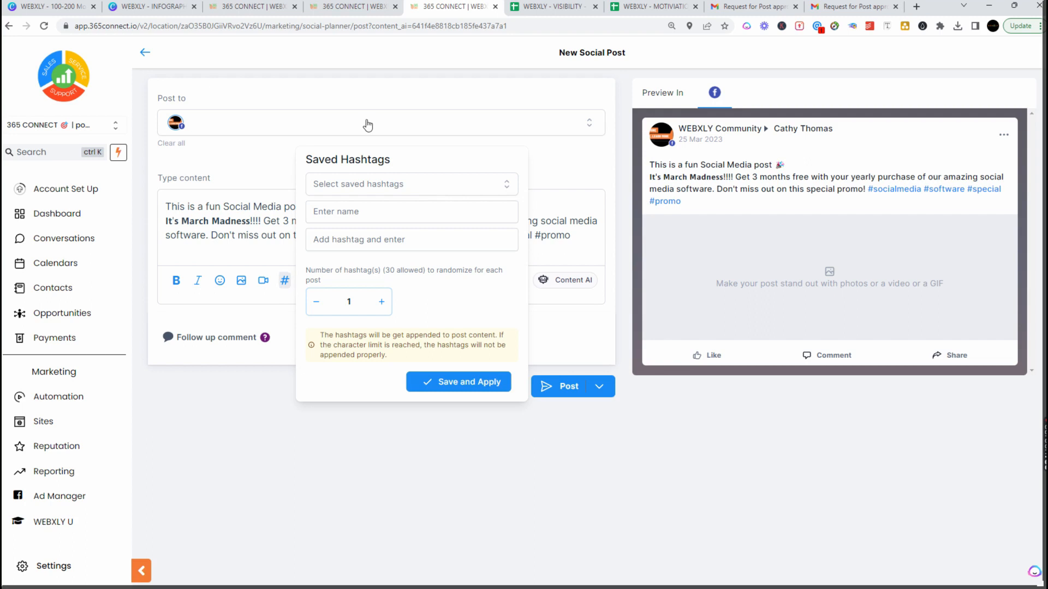
left_click(507, 186)
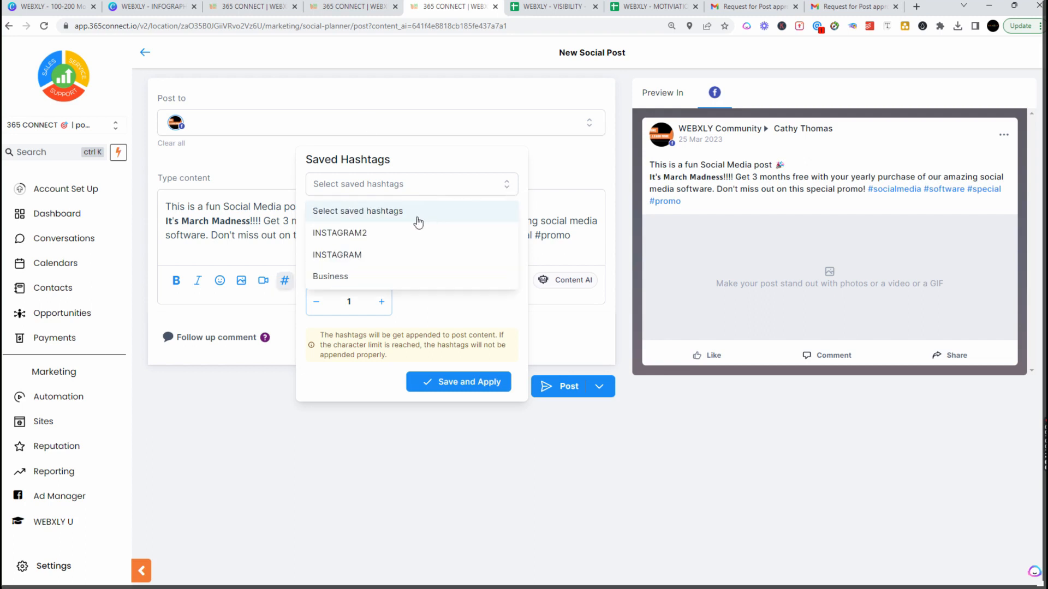
left_click(323, 280)
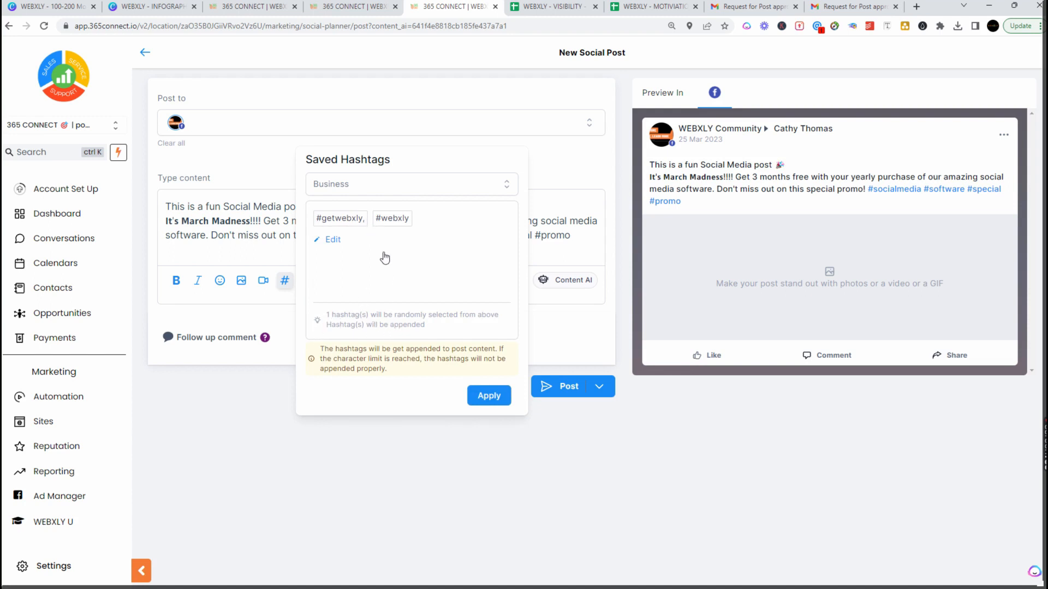
left_click(487, 401)
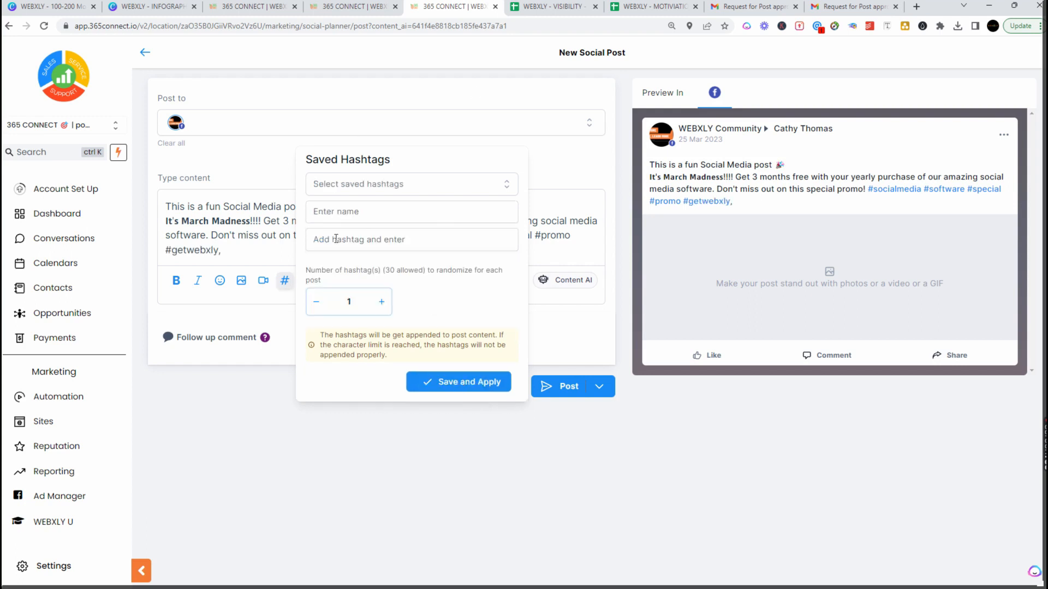
- Create a hashtag set named Brand with #socialmedia, #schedule, #and and #facebookposts, randomize 2 per post, and save and apply it
left_click(371, 214)
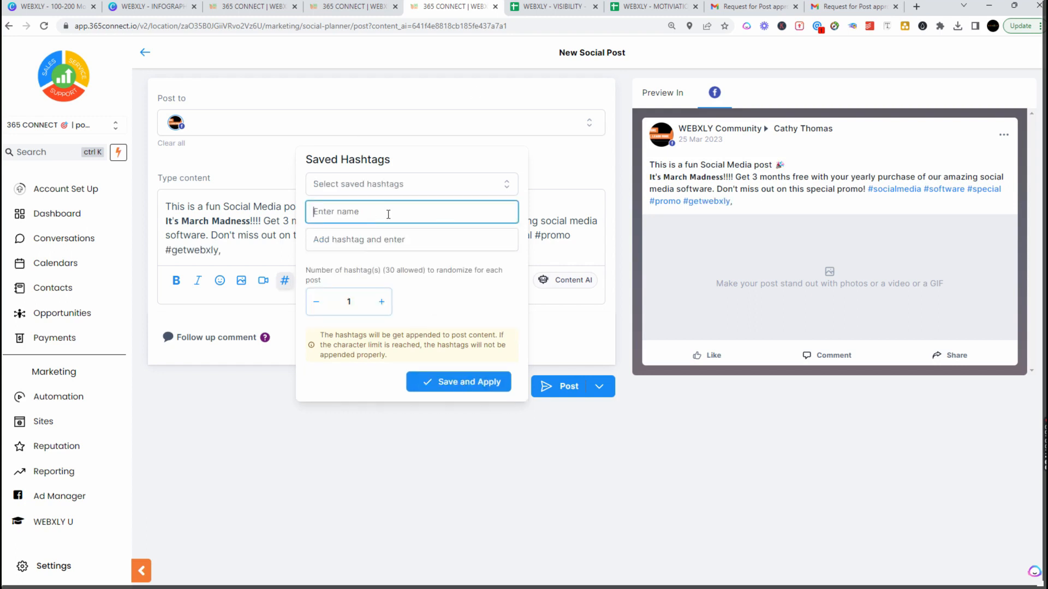
type("and")
left_click(380, 240)
type("#socialmedia")
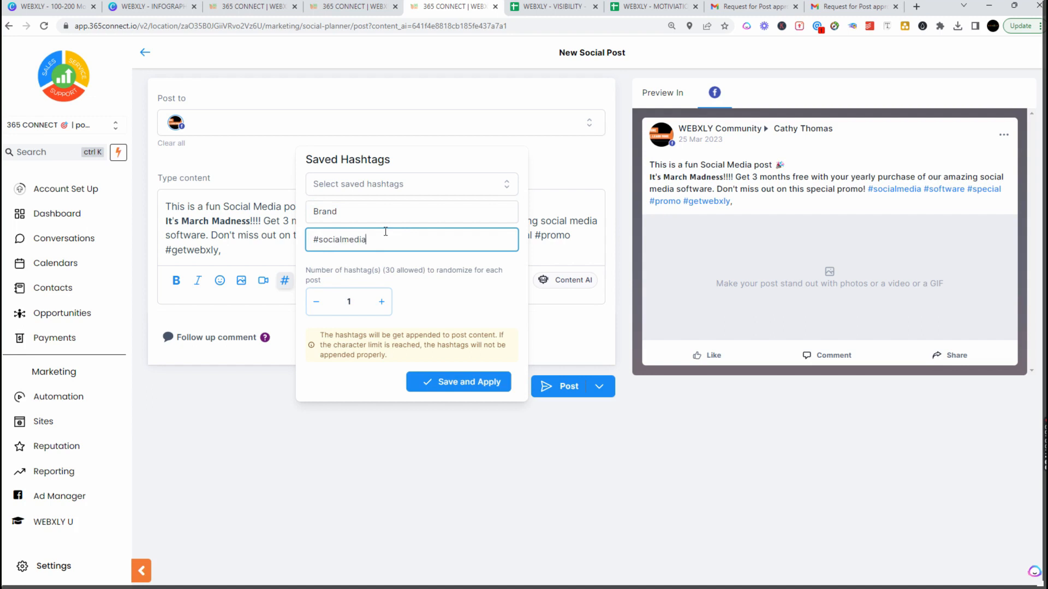
key("Return")
type("#schedule")
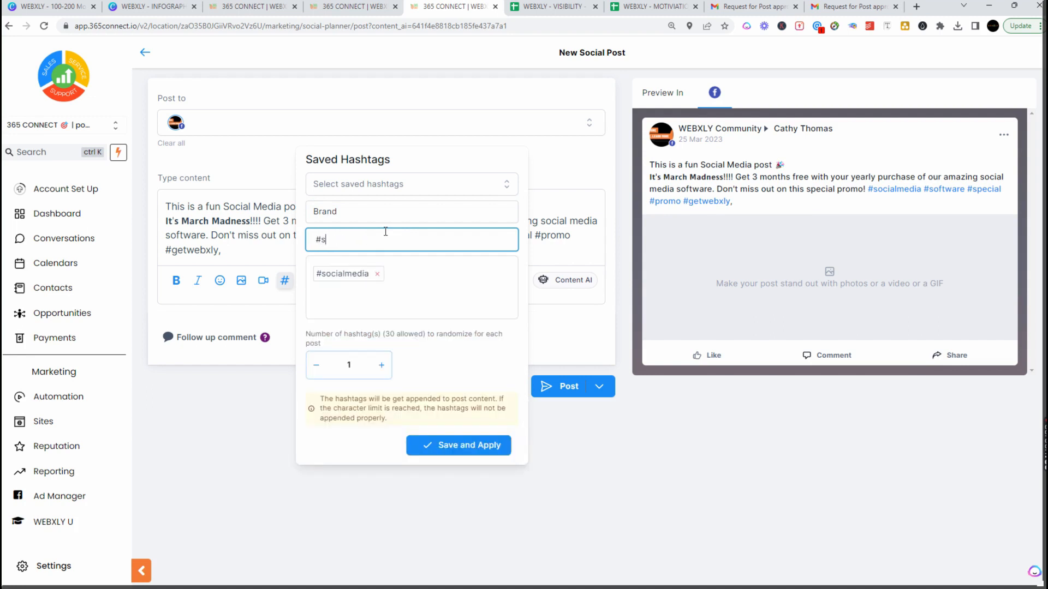
key("Return")
type("and")
key("Return")
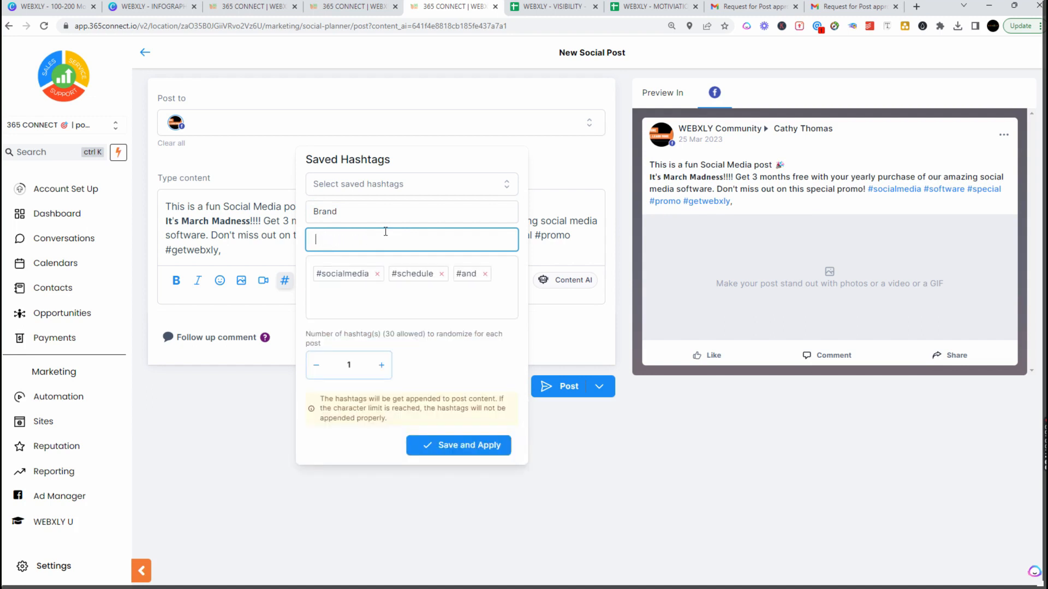
type("#facebookposts")
key("Return")
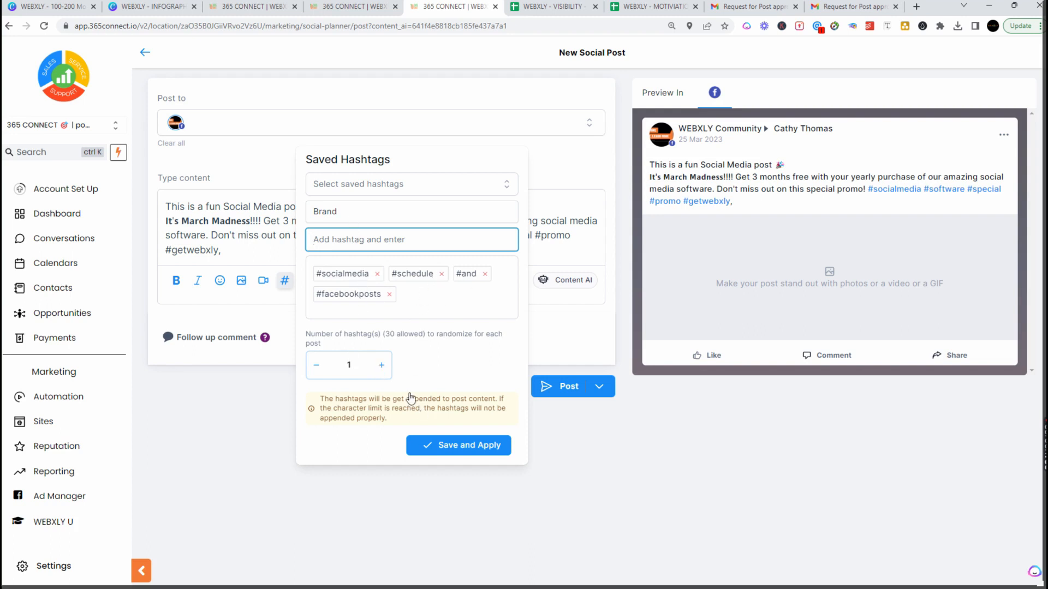
left_click(385, 369)
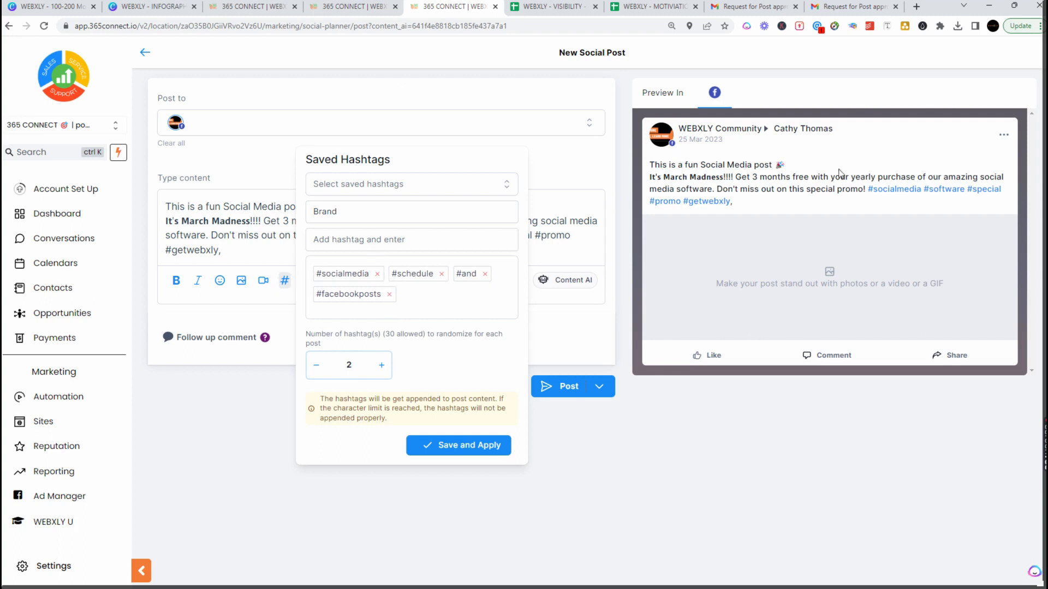
left_click(461, 451)
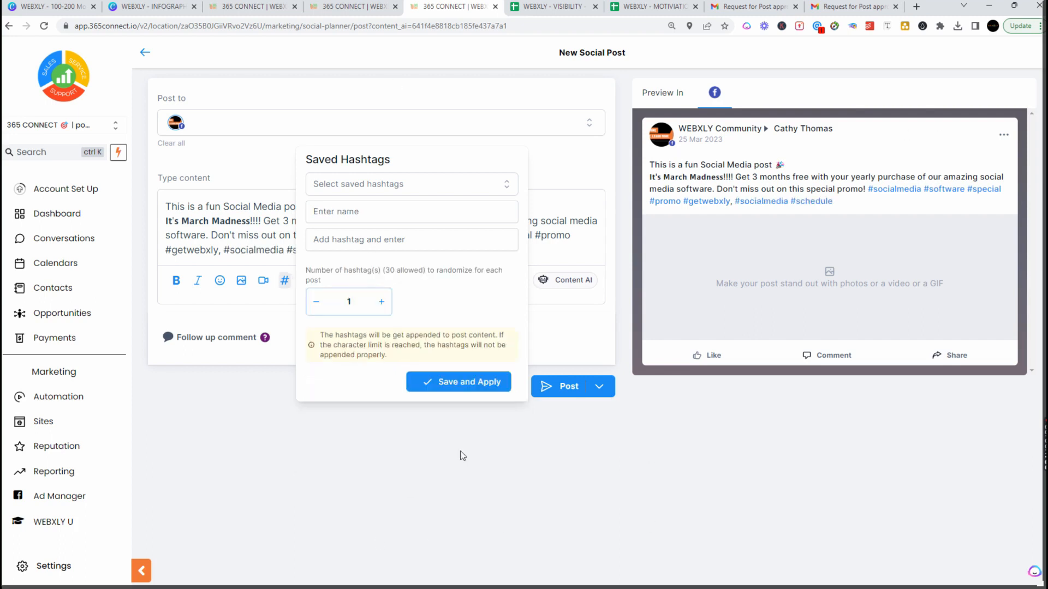
- Open the saved Brand hashtag set for editing to review its hashtags, and close it without changes
left_click(505, 187)
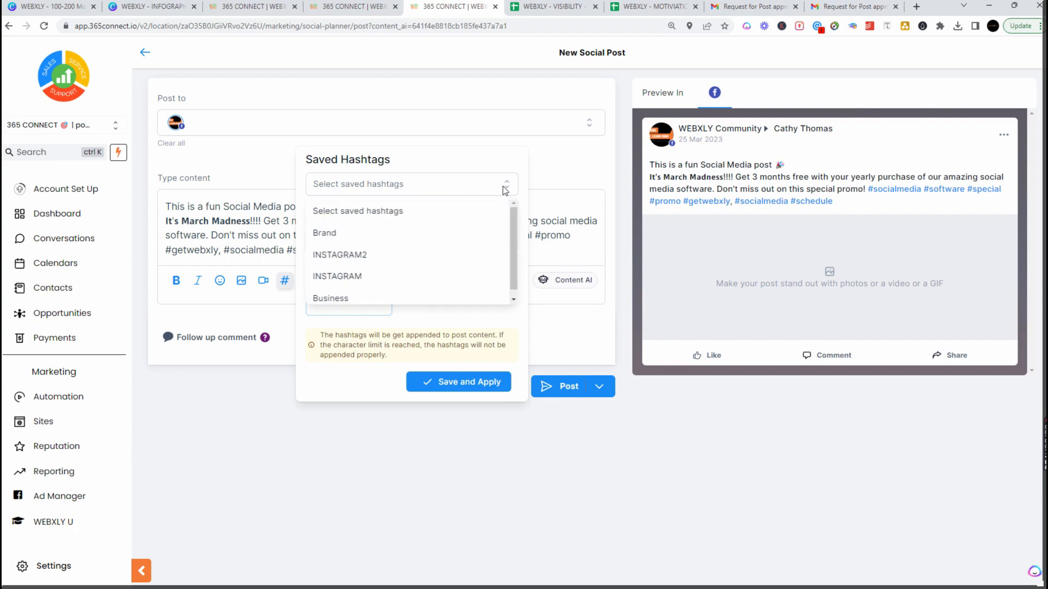
left_click(331, 237)
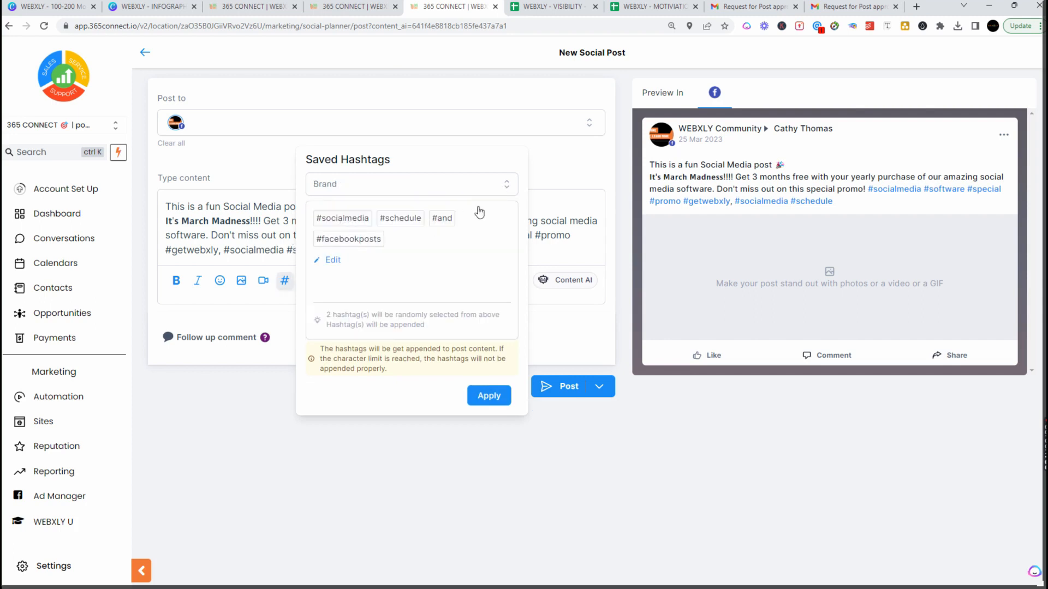
left_click(331, 263)
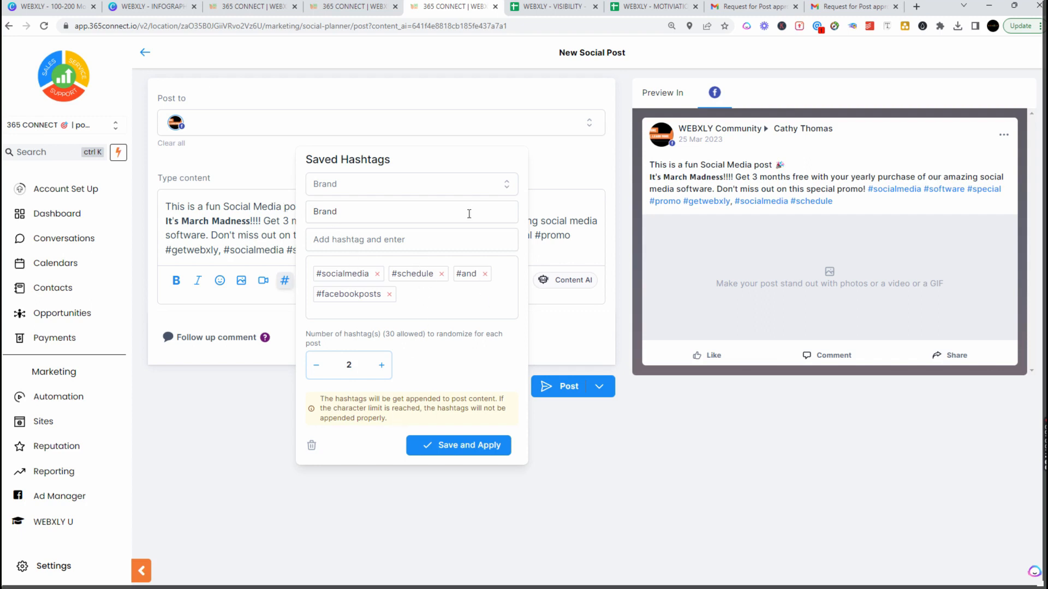
left_click(257, 237)
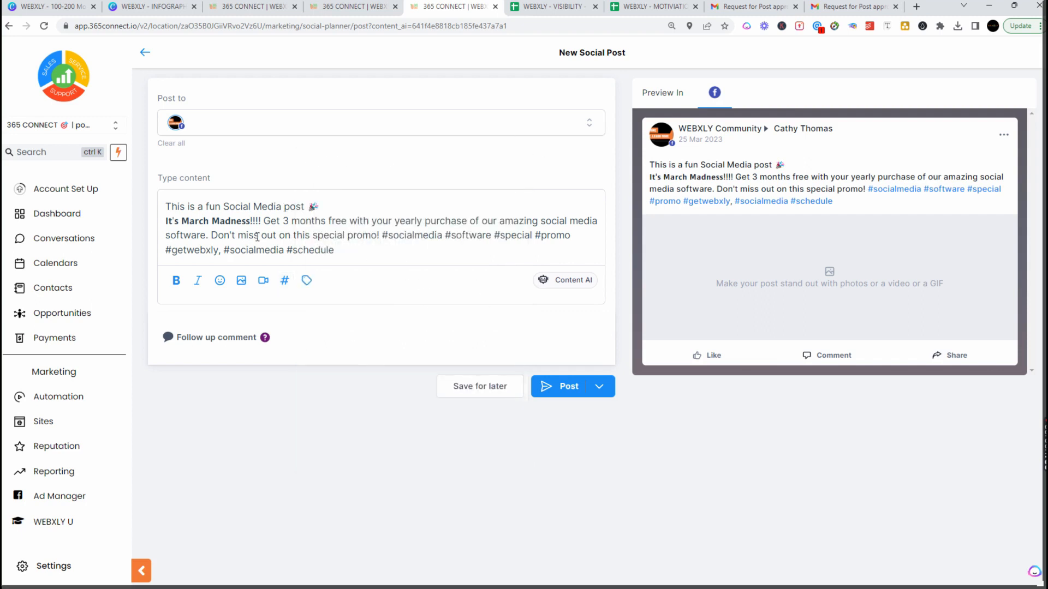
- Delete the comma and the hashtags #socialmedia #schedule that follow #getwebxly at the end of the post
left_click_drag(334, 250, 218, 256)
key("BackSpace")
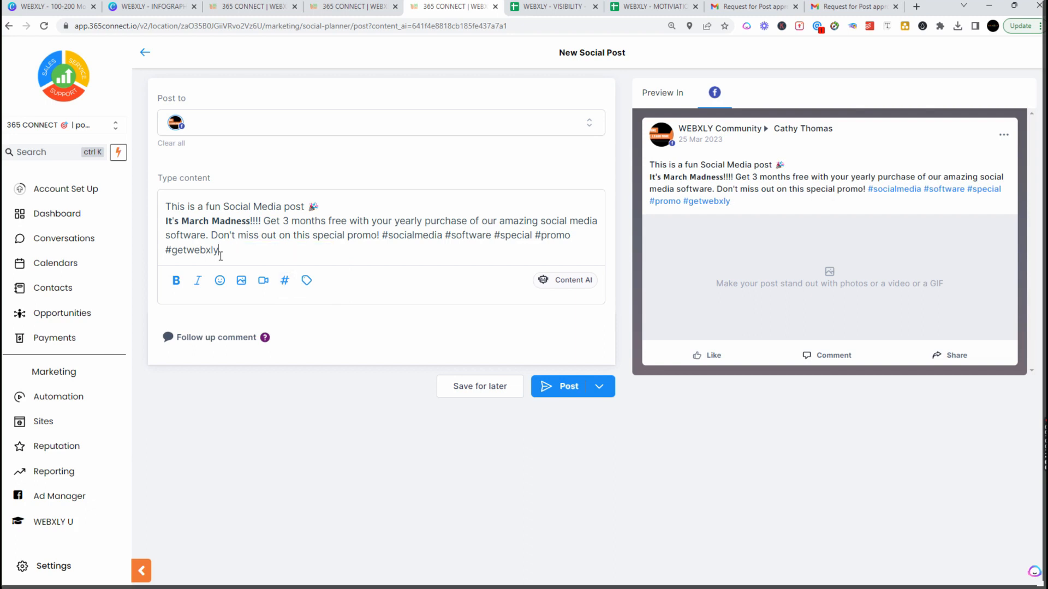
left_click(285, 282)
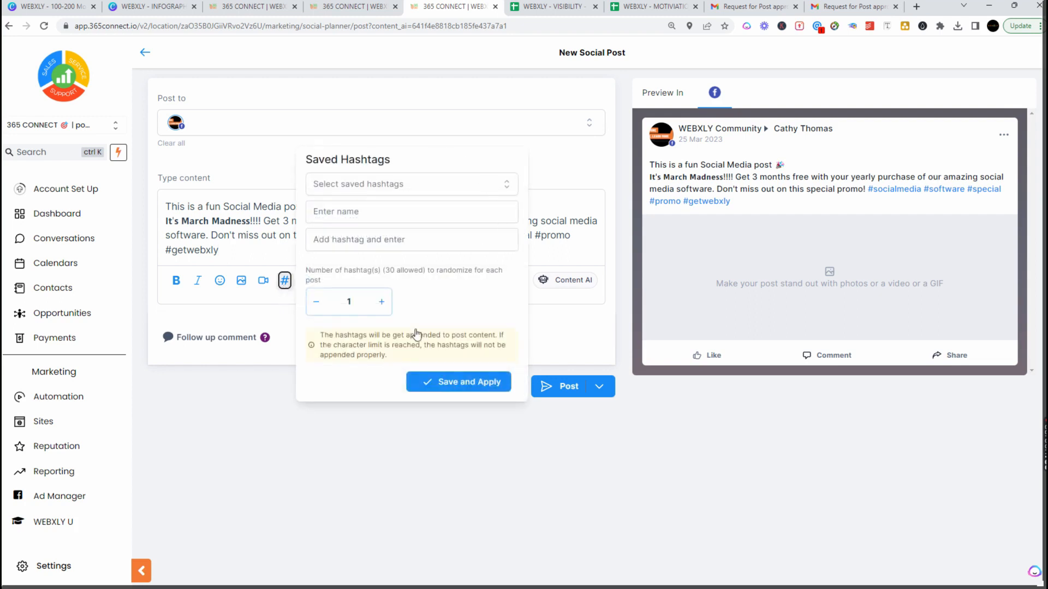
left_click(549, 178)
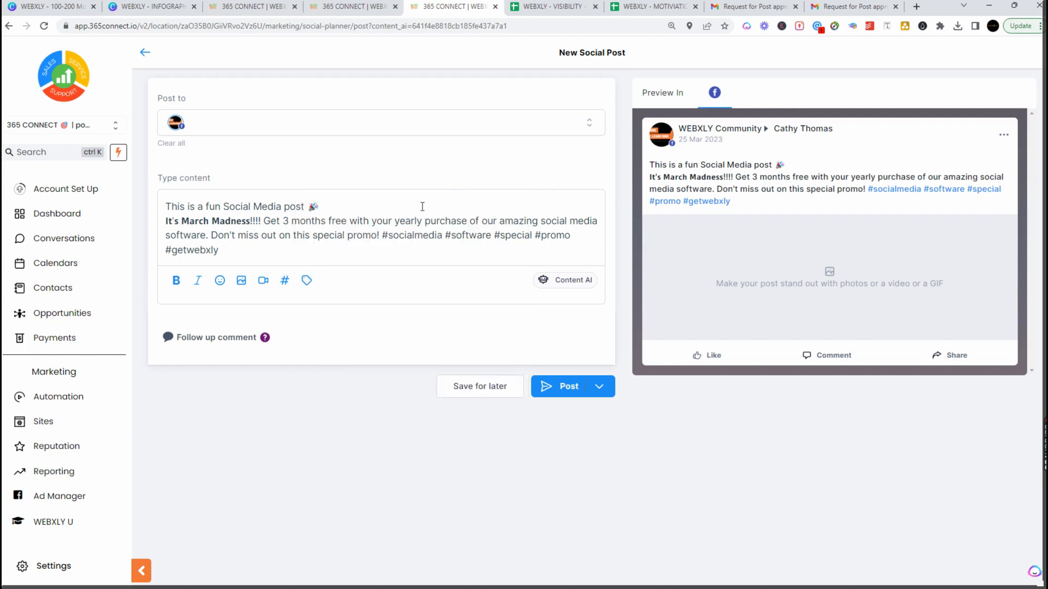
- Look through the Account, Right Now and Custom Values groups of insertable custom values, and close the list without inserting any
left_click(307, 282)
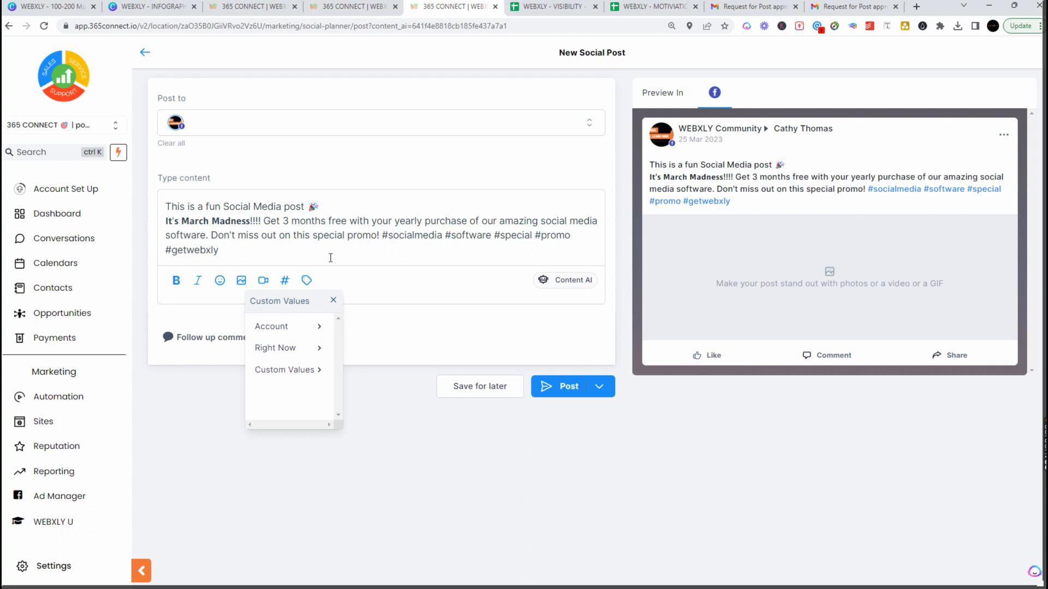
left_click(287, 326)
scroll(372, 445, "down", 3)
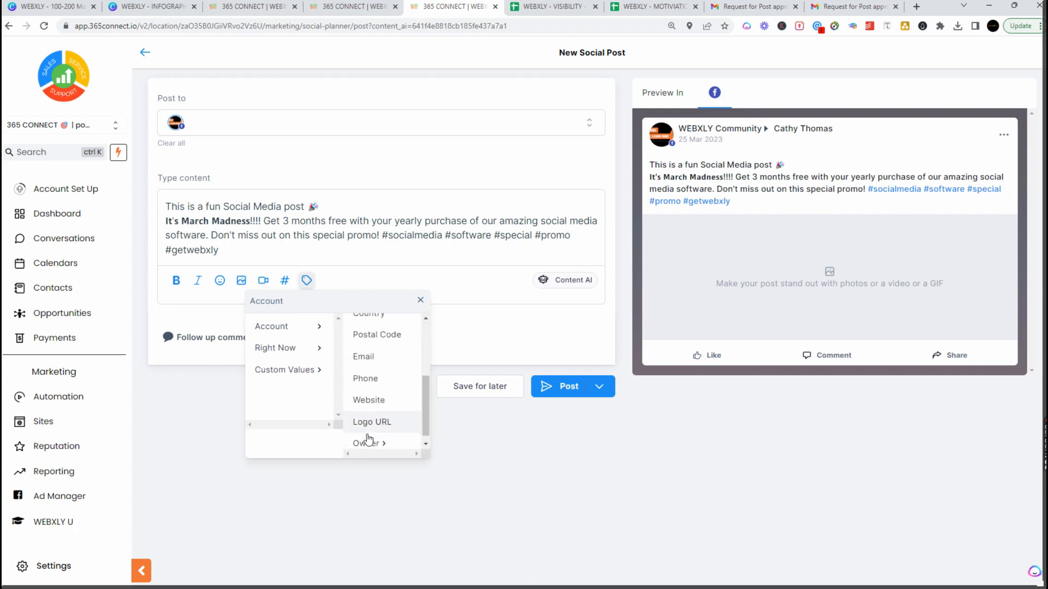
left_click(302, 359)
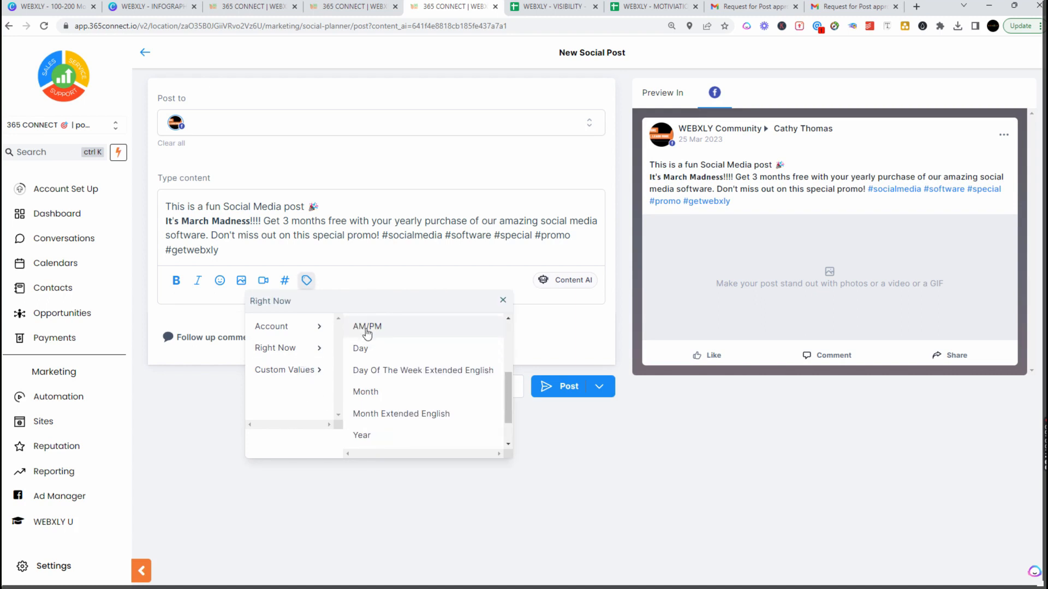
left_click(279, 372)
left_click(341, 268)
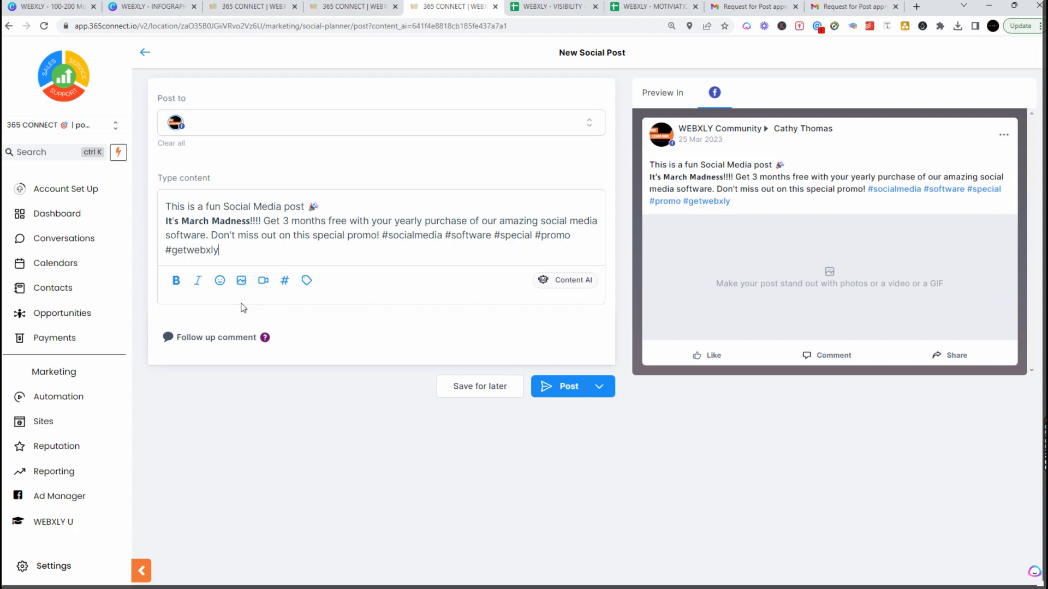
- Show the post's follow-up comment field, and check the 365 SOCIAL folder in the media library for post images
left_click(234, 342)
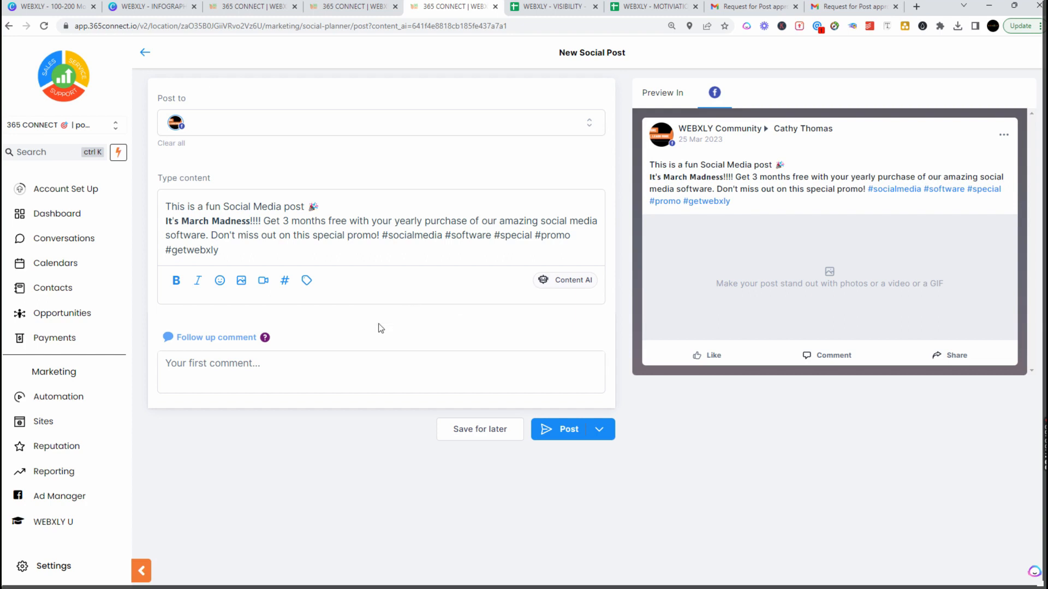
left_click(240, 281)
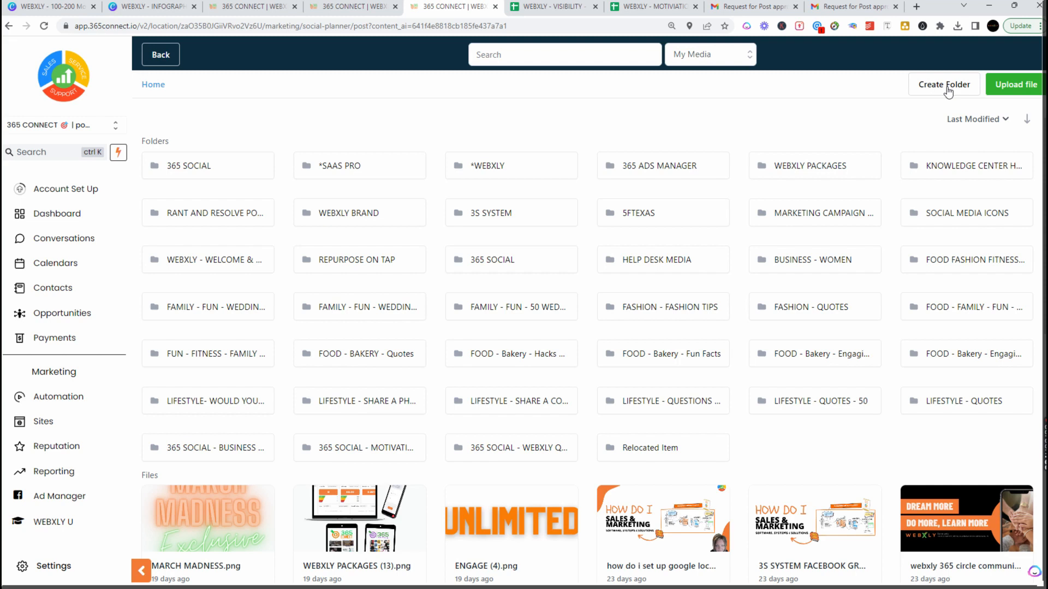
left_click(199, 170)
double_click(221, 171)
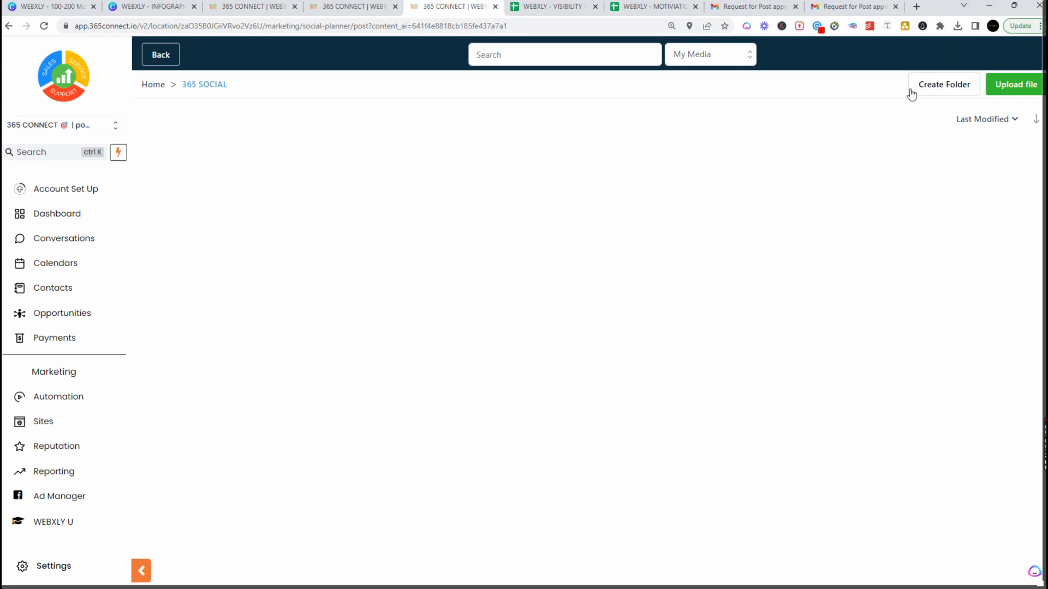
left_click(154, 86)
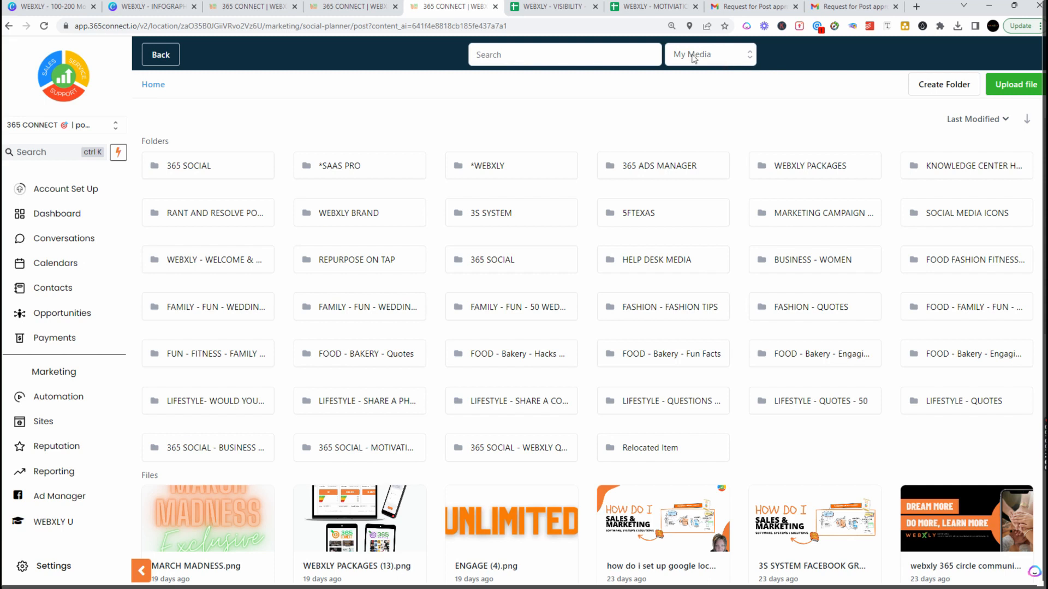
- Search Unsplash for "ice cream" and attach the photo of a hand-held cone on a yellow background to the post
left_click(707, 61)
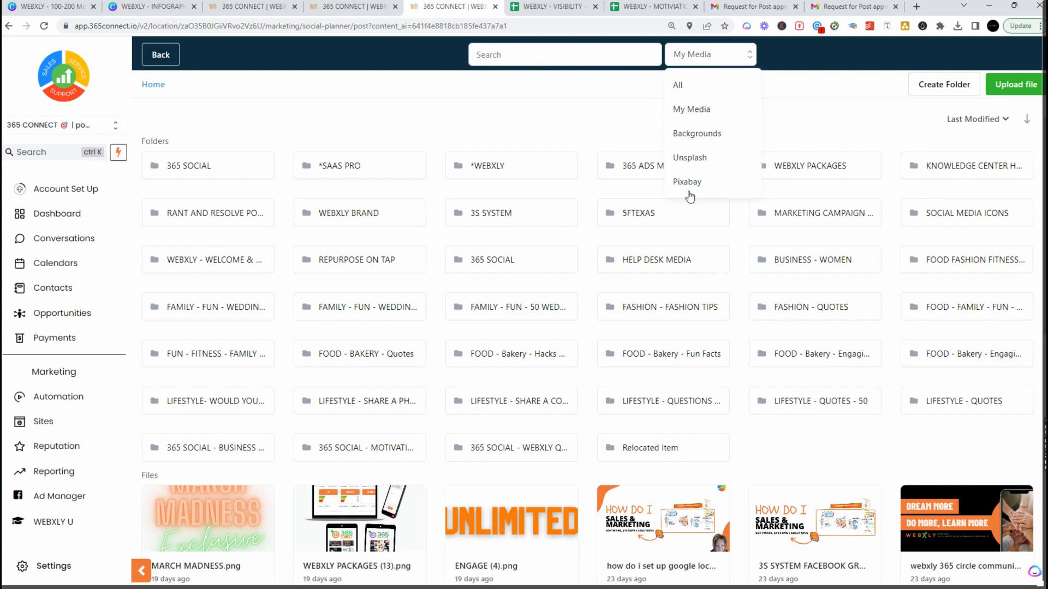
left_click(686, 163)
left_click(489, 55)
type("ice")
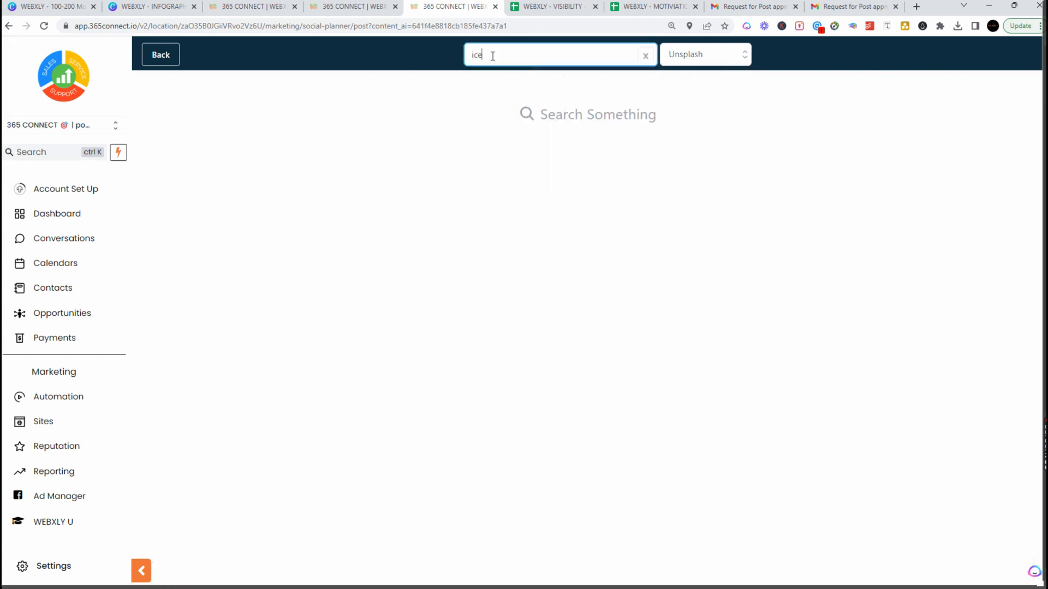
type(" cream")
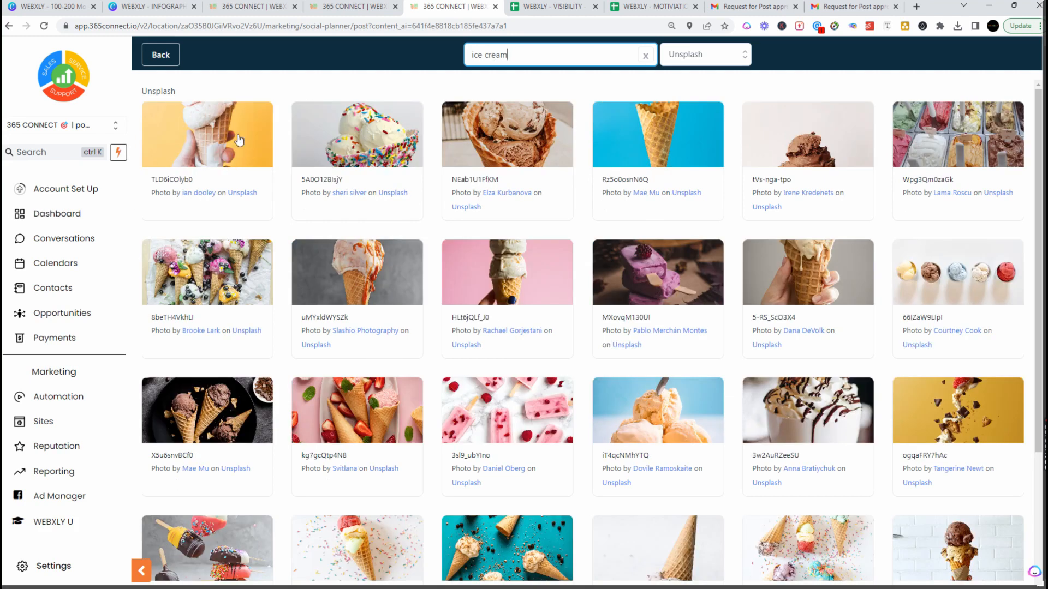
left_click(238, 141)
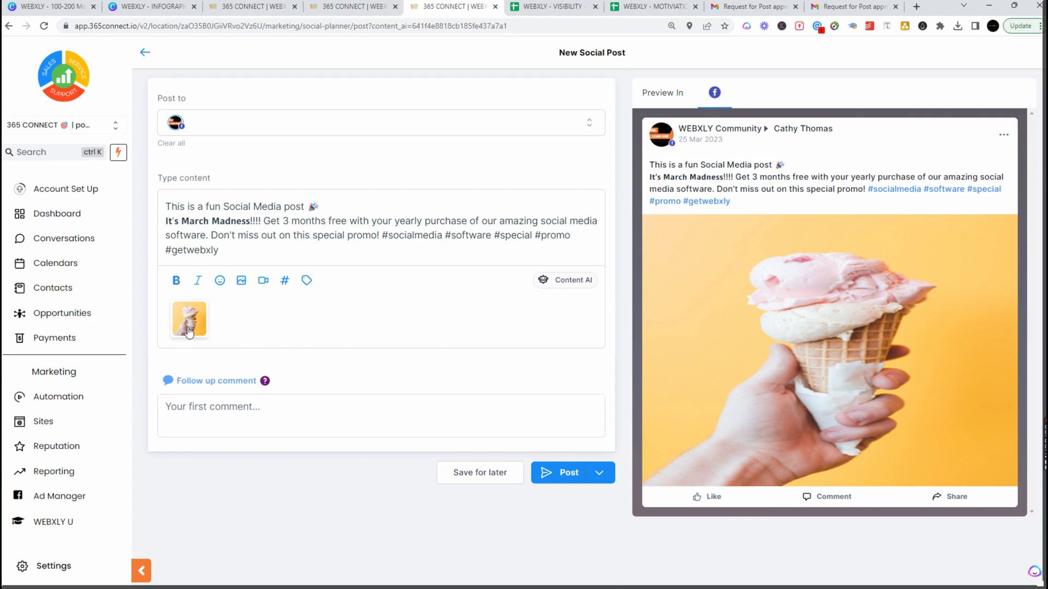
- Search My Media for "video", select the 5TEXAS DRINK CAN VIDEO file, and make it the post's media in place of the photo
left_click(263, 281)
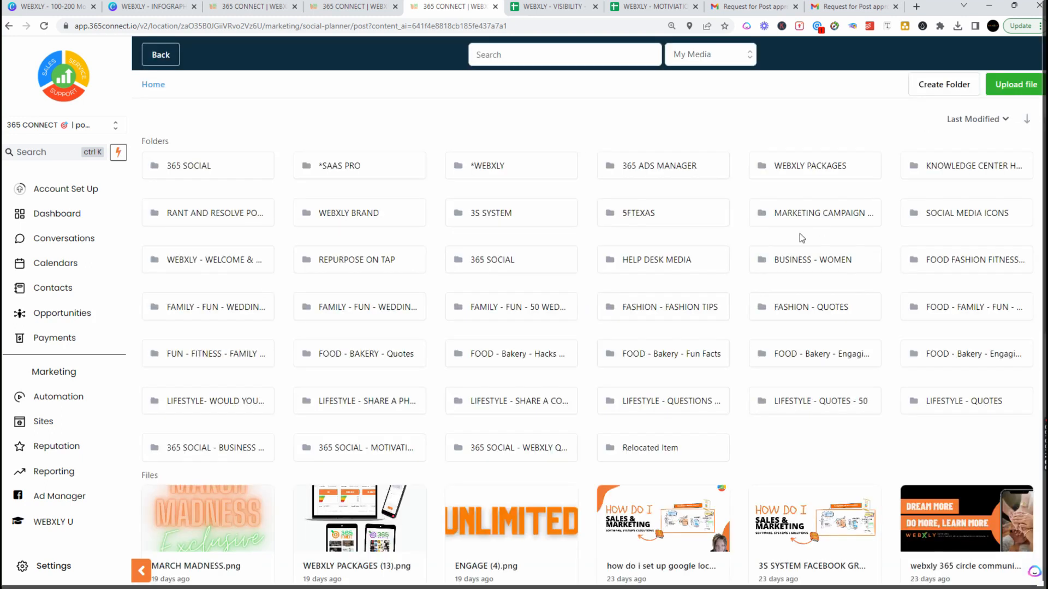
scroll(791, 235, "down", 2)
scroll(789, 238, "down", 4)
scroll(789, 237, "up", 2)
left_click(554, 54)
type("video")
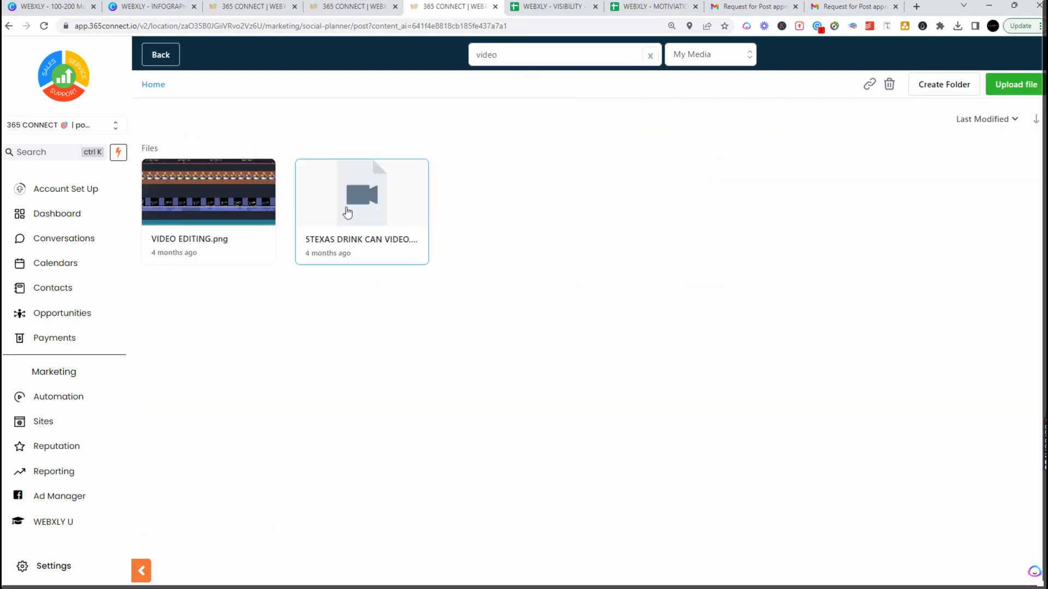
left_click(349, 212)
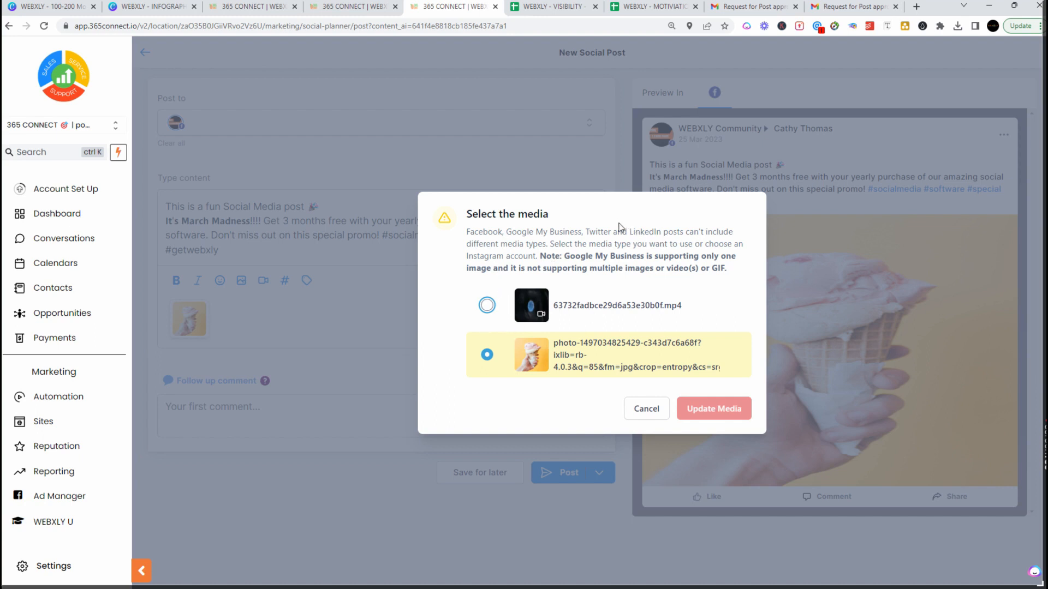
left_click(487, 306)
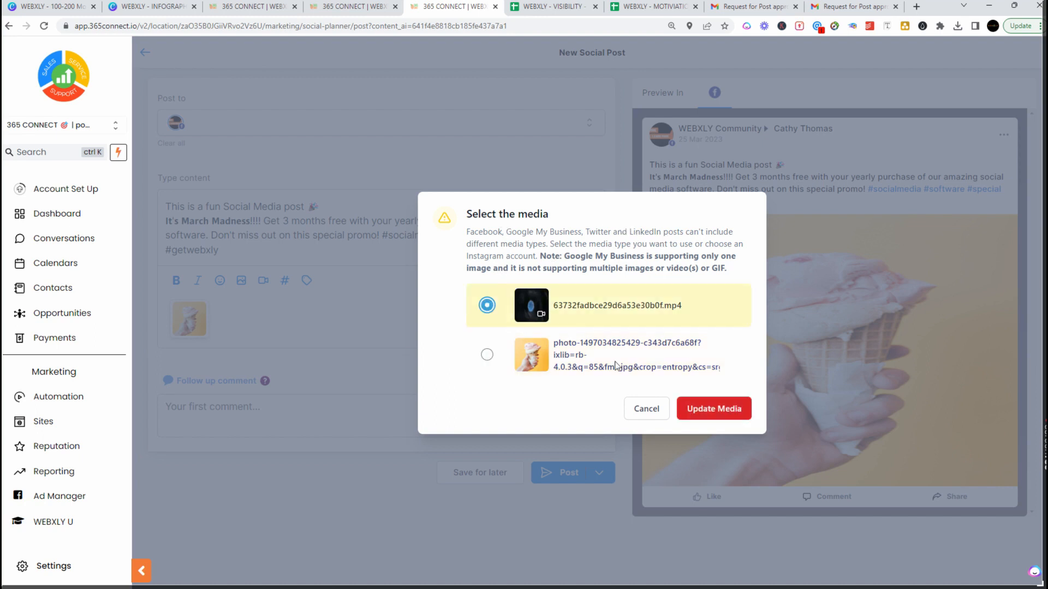
left_click(727, 409)
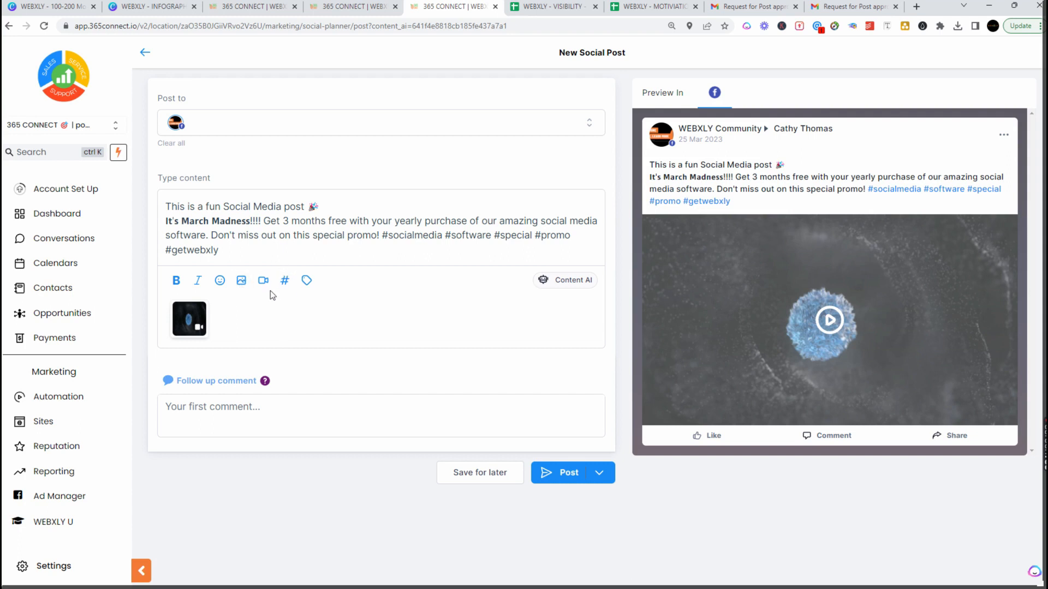
- Give the attached video a custom thumbnail, using the ENGAGE (4).png image from My Media
left_click(201, 331)
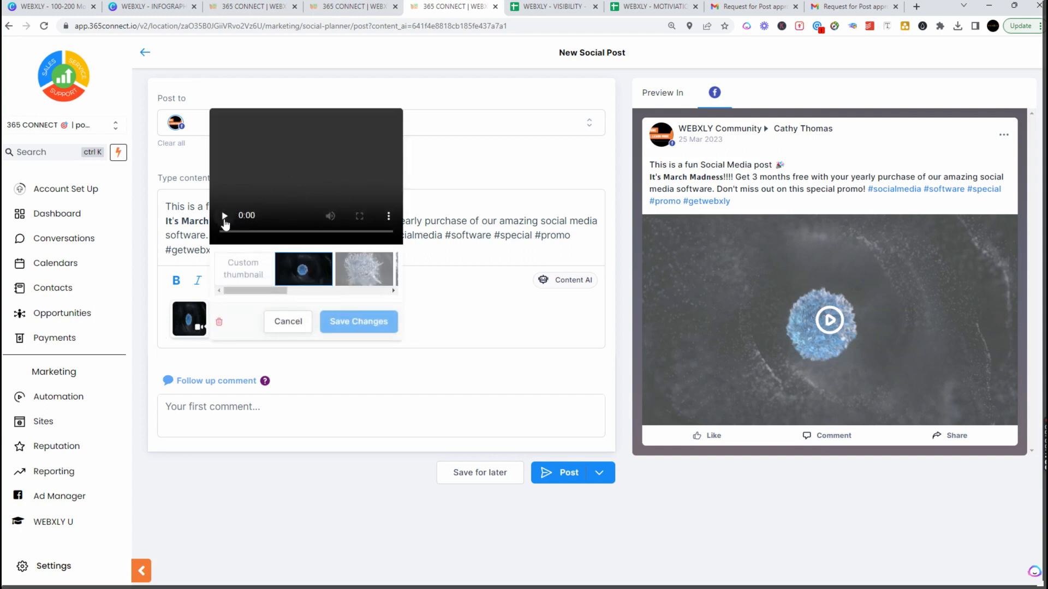
left_click_drag(260, 291, 224, 297)
key("ctrl+plus")
key("ctrl+plus")
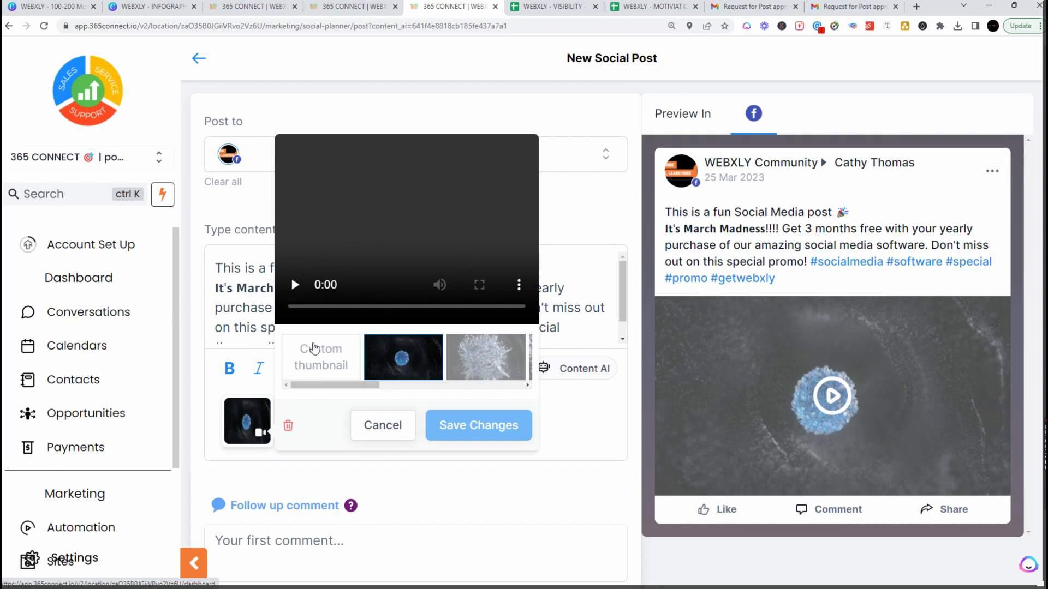
left_click(315, 357)
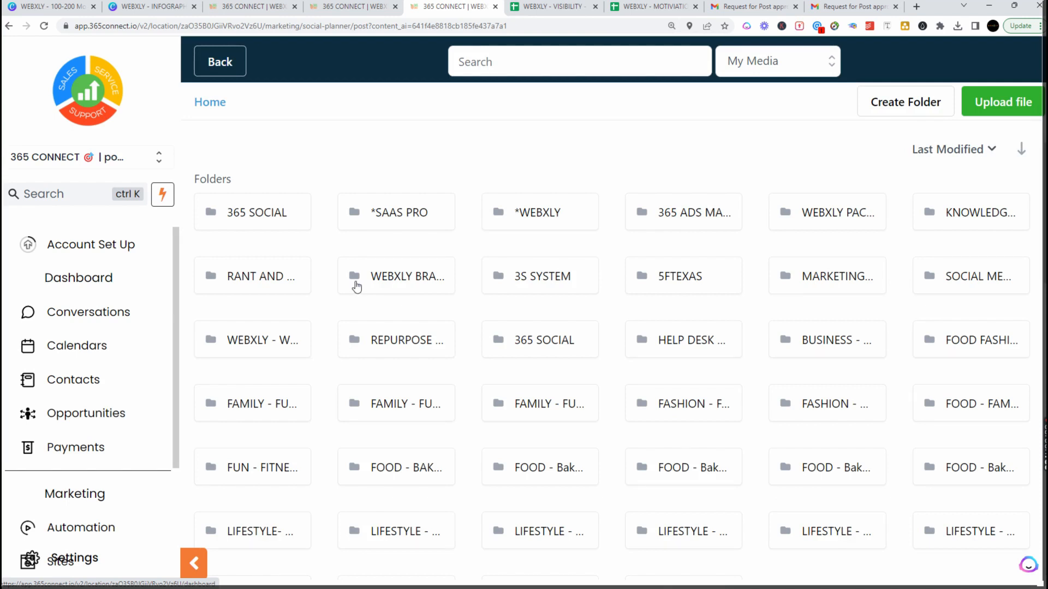
key("ctrl+minus")
key("ctrl+minus")
key("ctrl+minus")
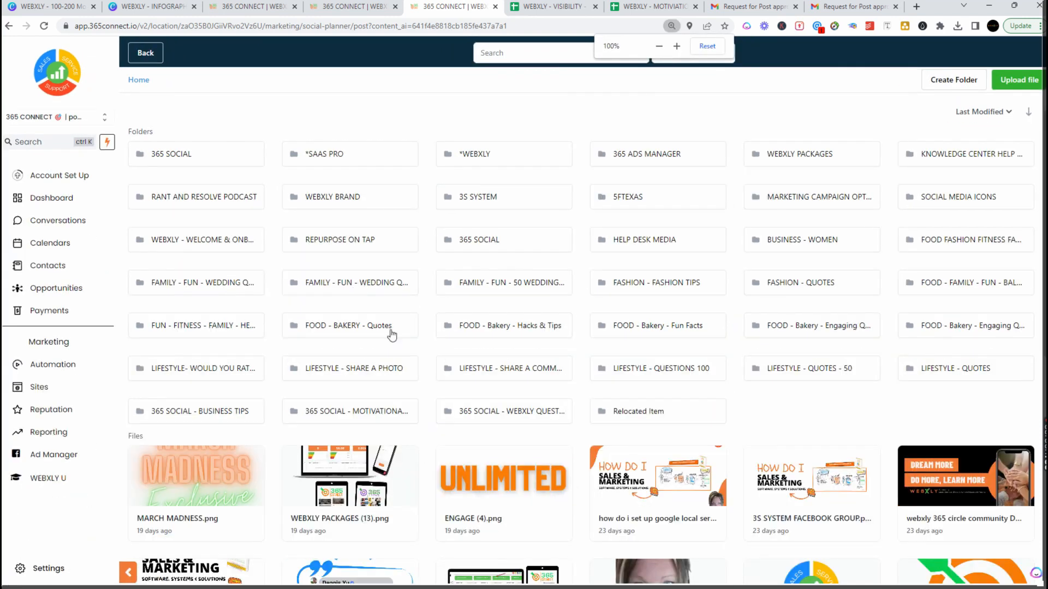
left_click(509, 494)
left_click(487, 496)
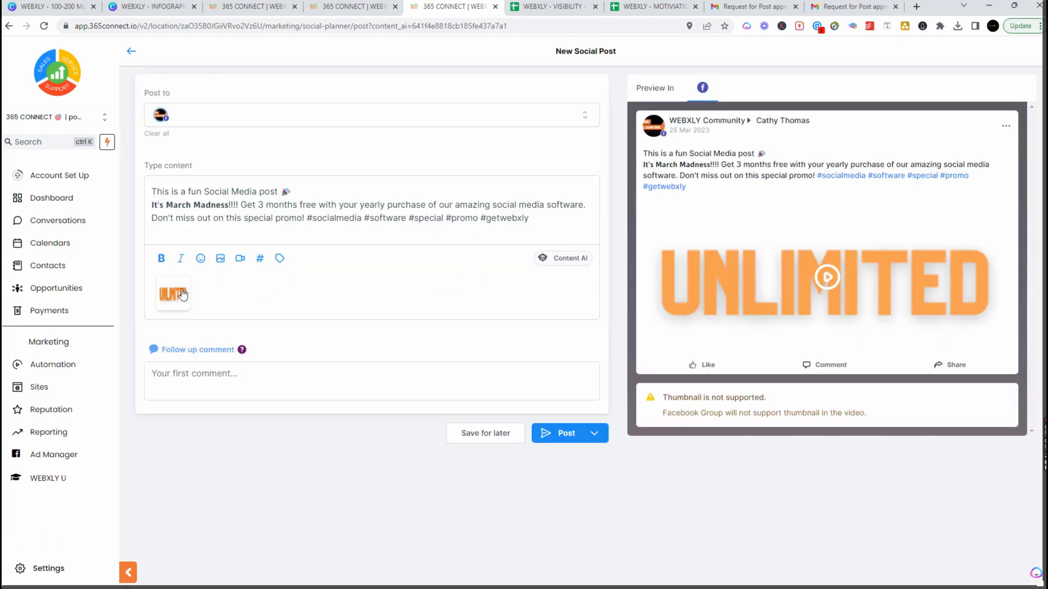
- Review the video's thumbnail options and the list of groups and accounts to post to, closing both without changes
left_click(171, 300)
left_click(174, 303)
left_click(176, 309)
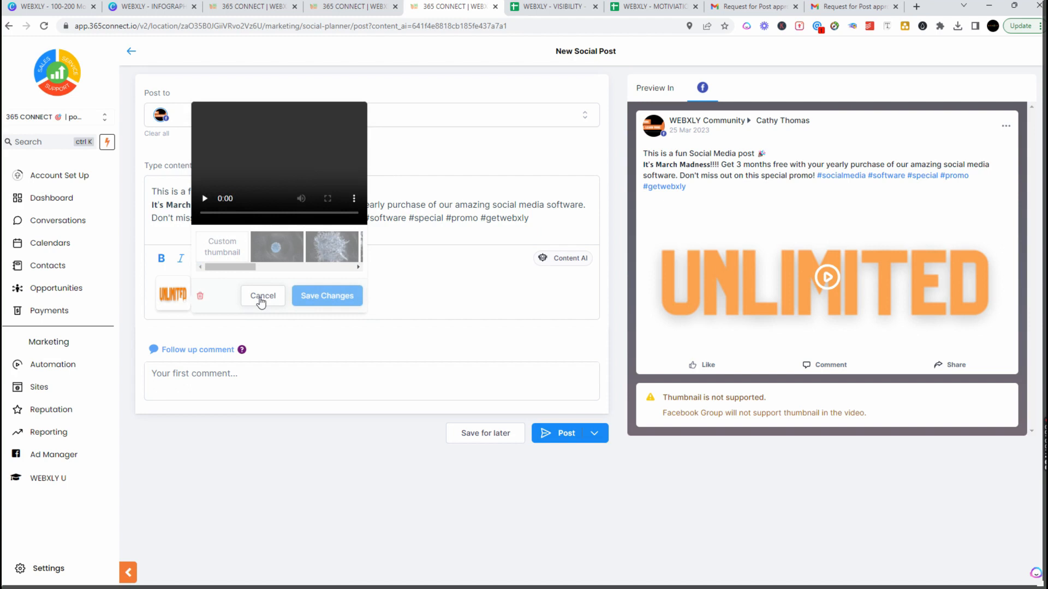
left_click(479, 298)
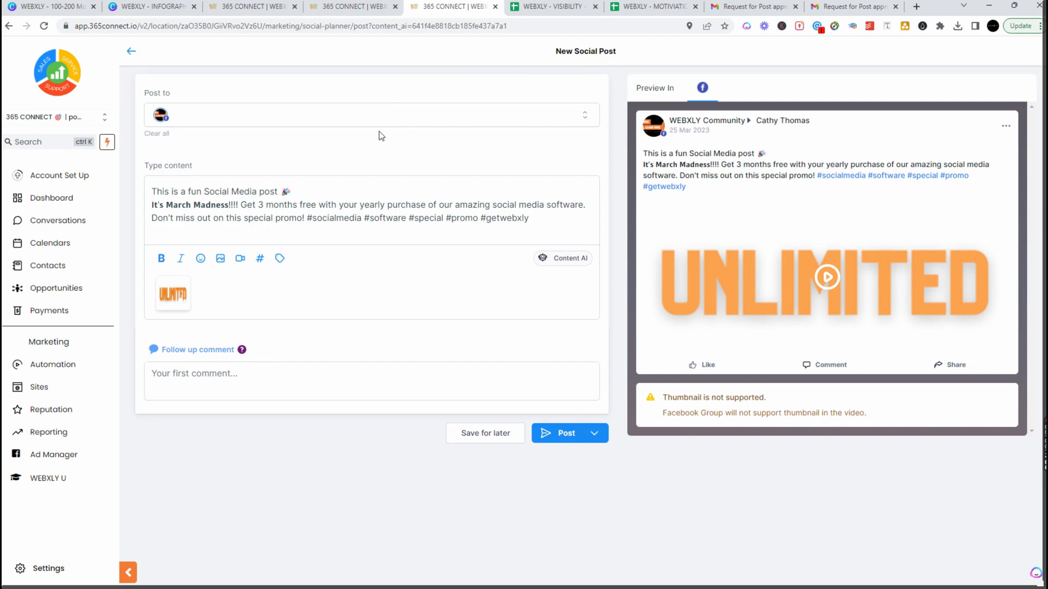
left_click(318, 119)
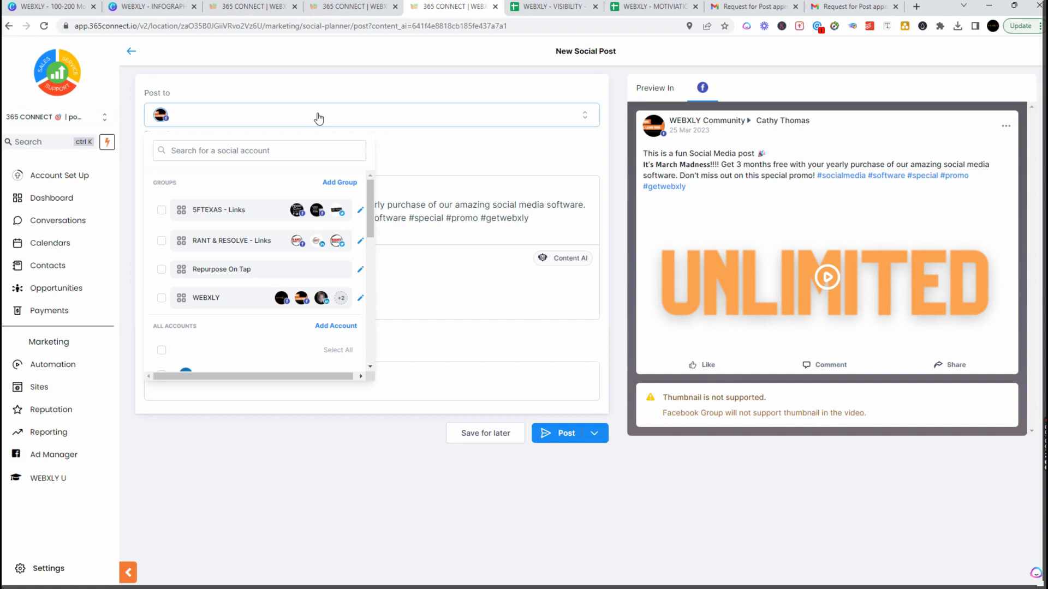
left_click(470, 143)
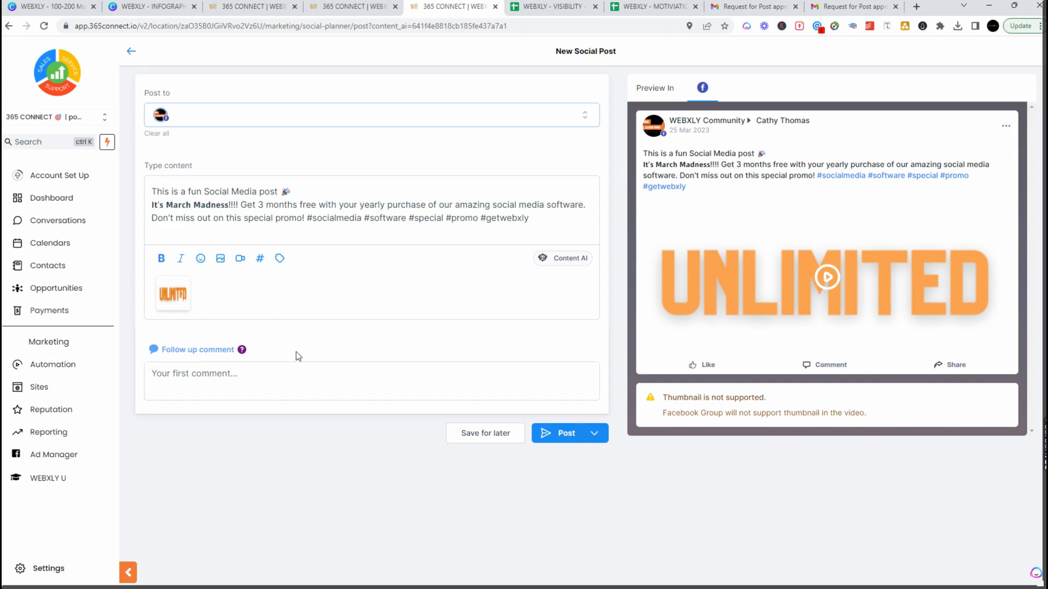
- Set the first suggested video frame, the blue sphere on black, as the video's thumbnail and save the change
left_click(196, 298)
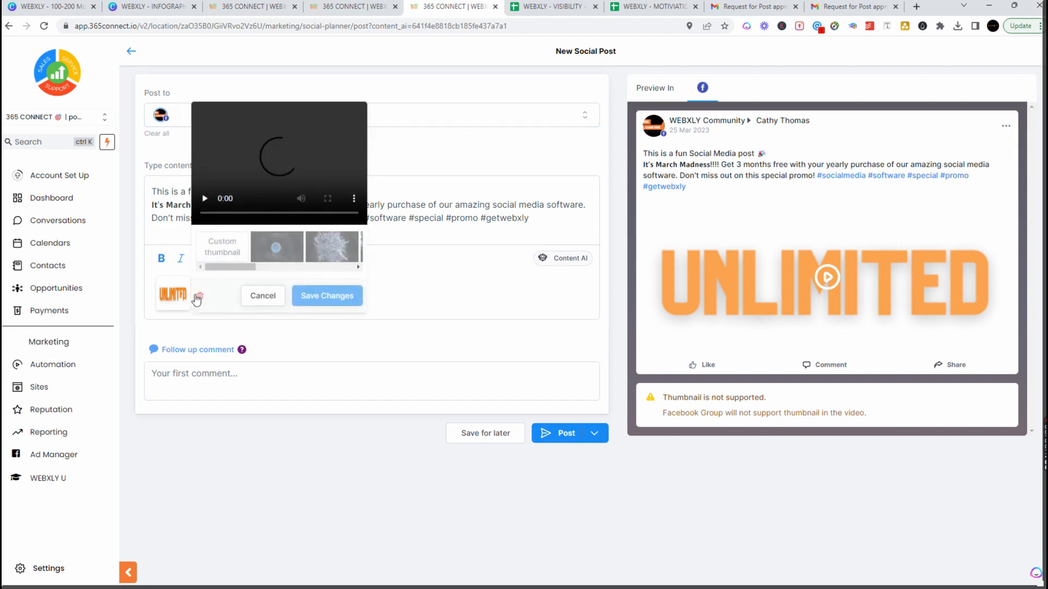
left_click(277, 256)
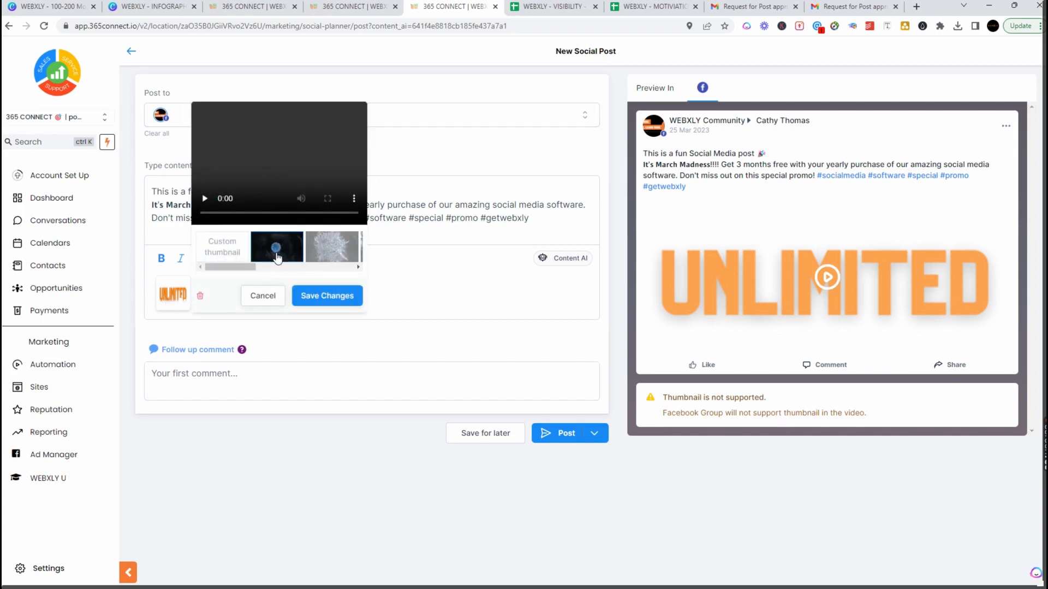
left_click(346, 299)
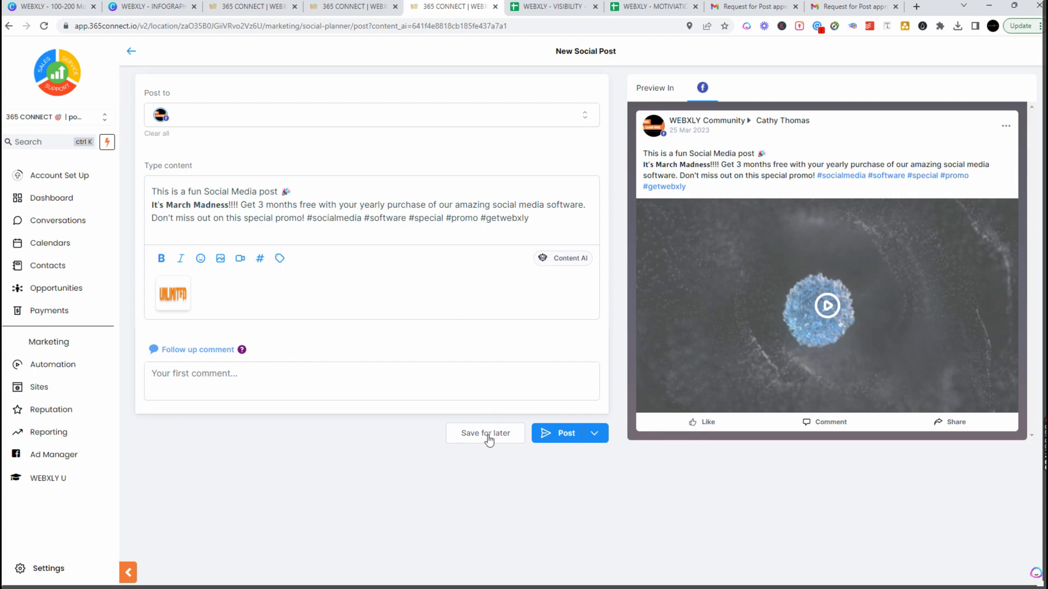
- Schedule the post for March 31, 2023 at 02:02 PM
left_click(594, 436)
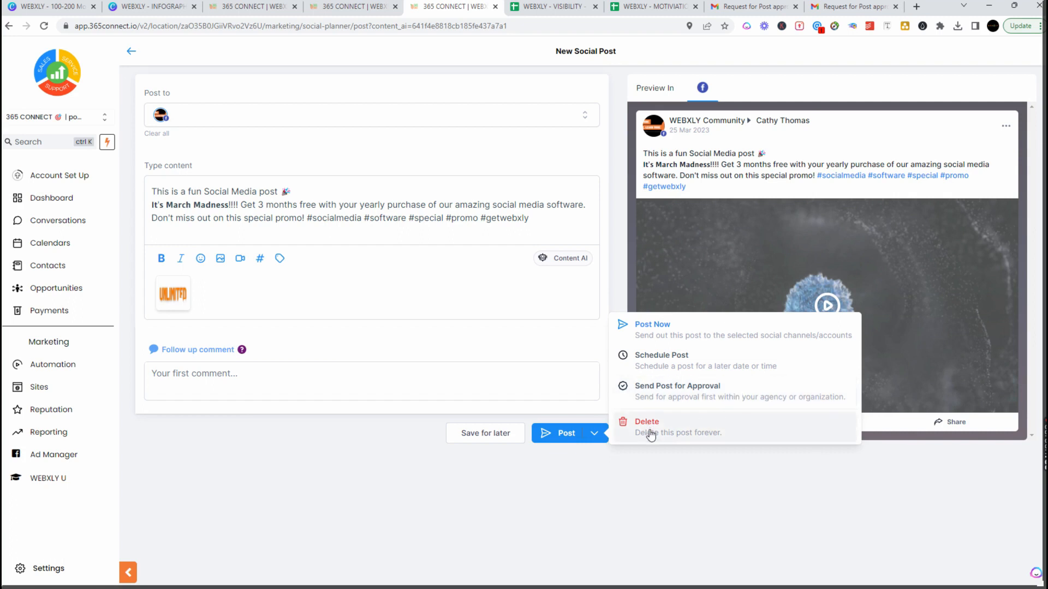
left_click(687, 360)
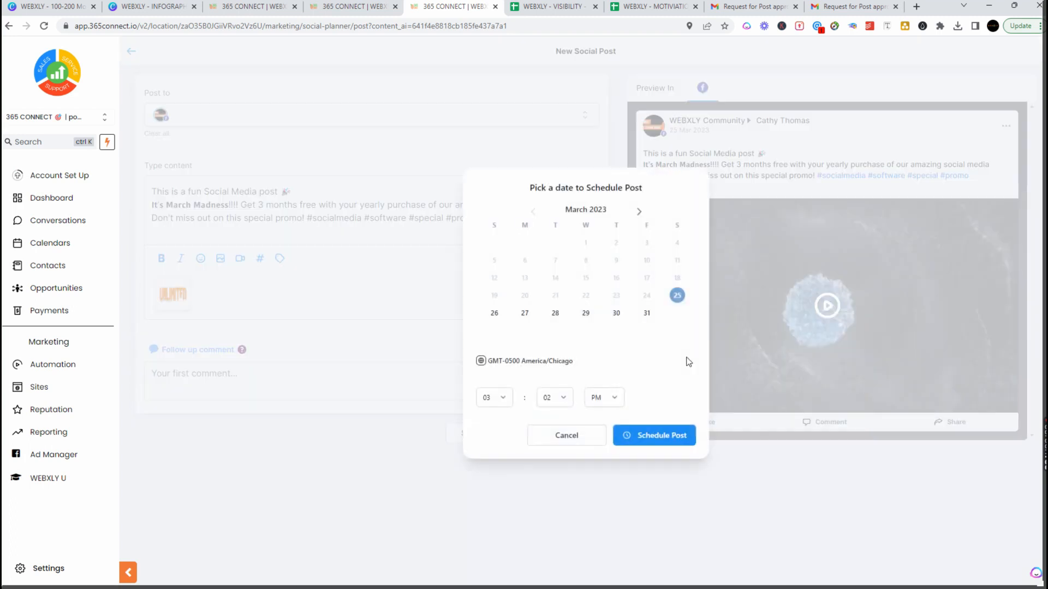
left_click(646, 313)
left_click(498, 403)
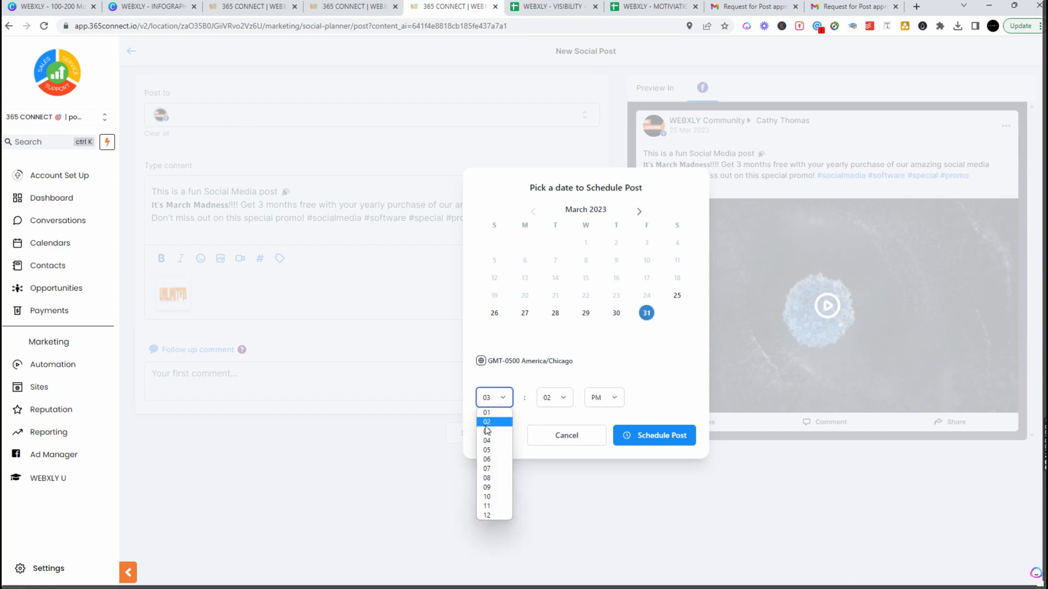
left_click(486, 429)
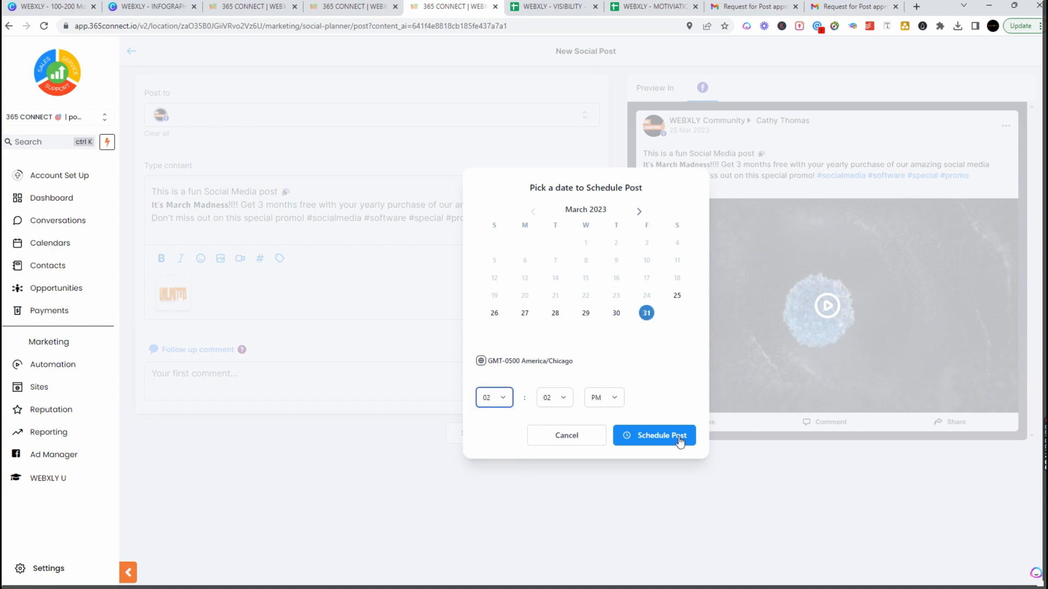
left_click(659, 445)
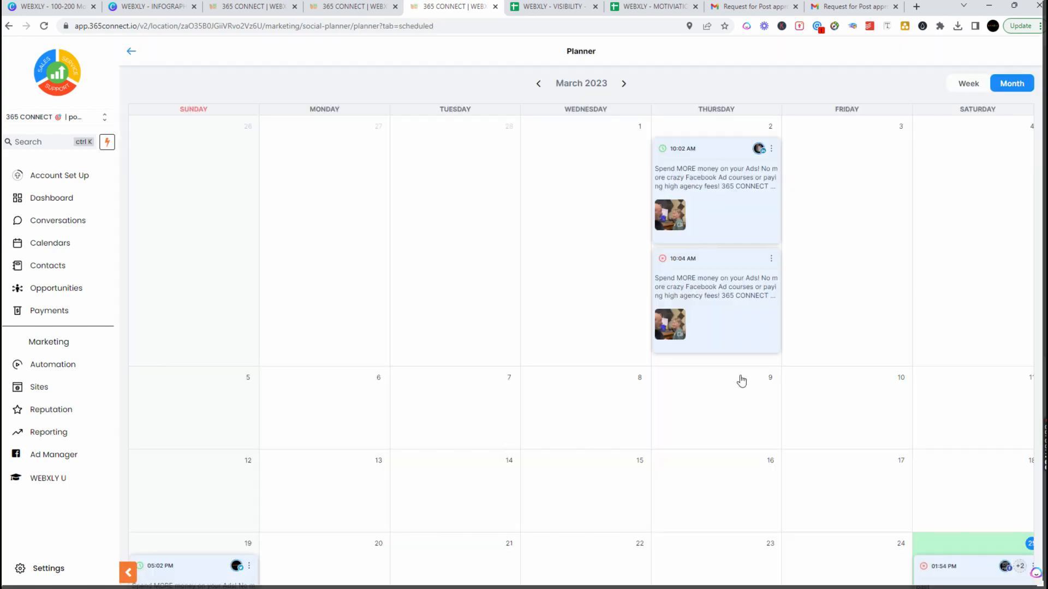
- Clone the 02:02 PM post on March 31 and replace the copy's video with the MARCH MADNESS.png image
scroll(741, 380, "down", 7)
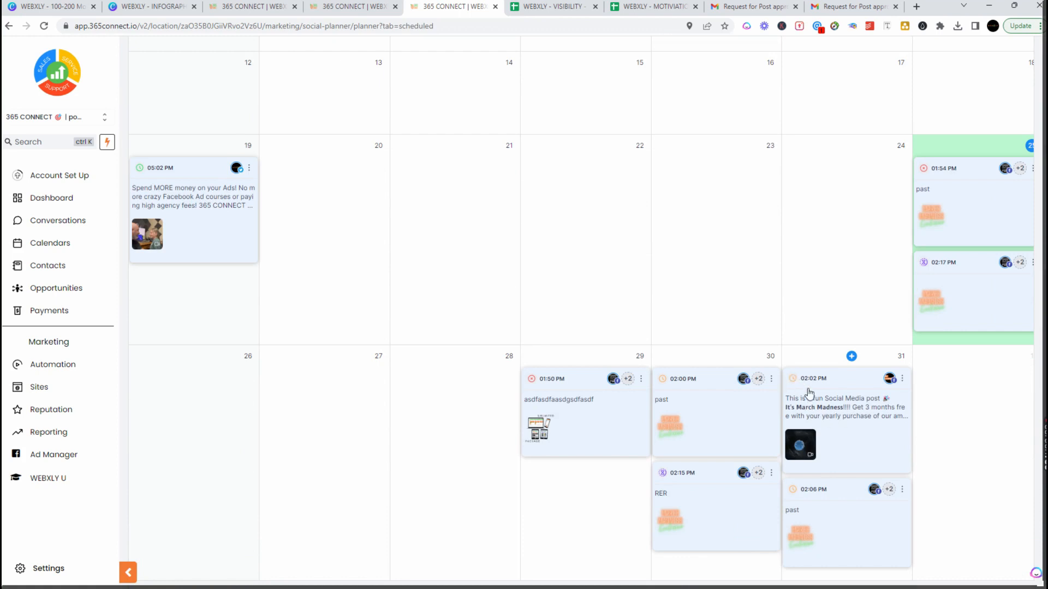
left_click(902, 378)
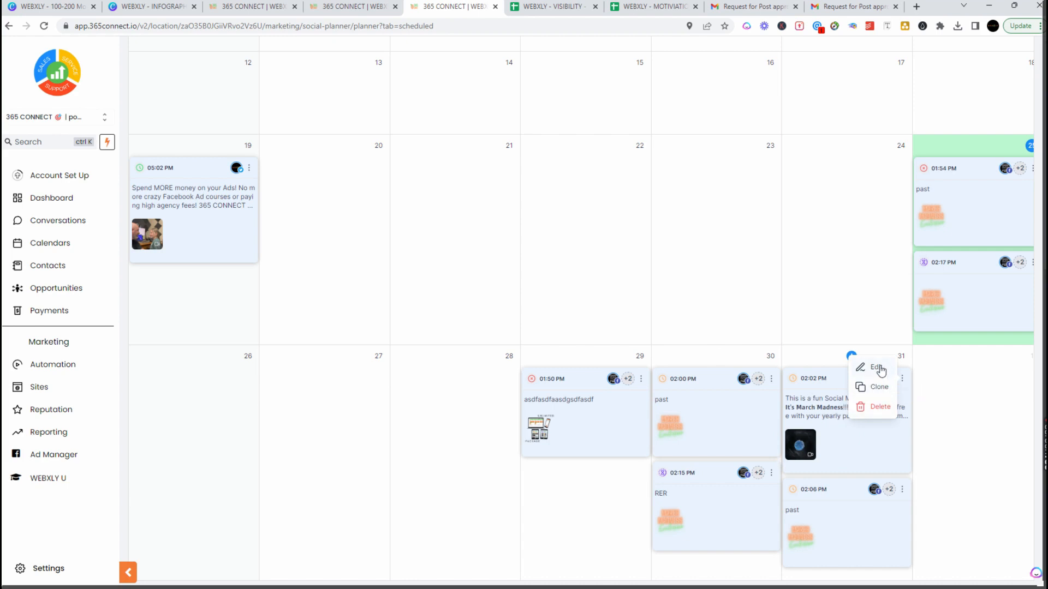
left_click(877, 388)
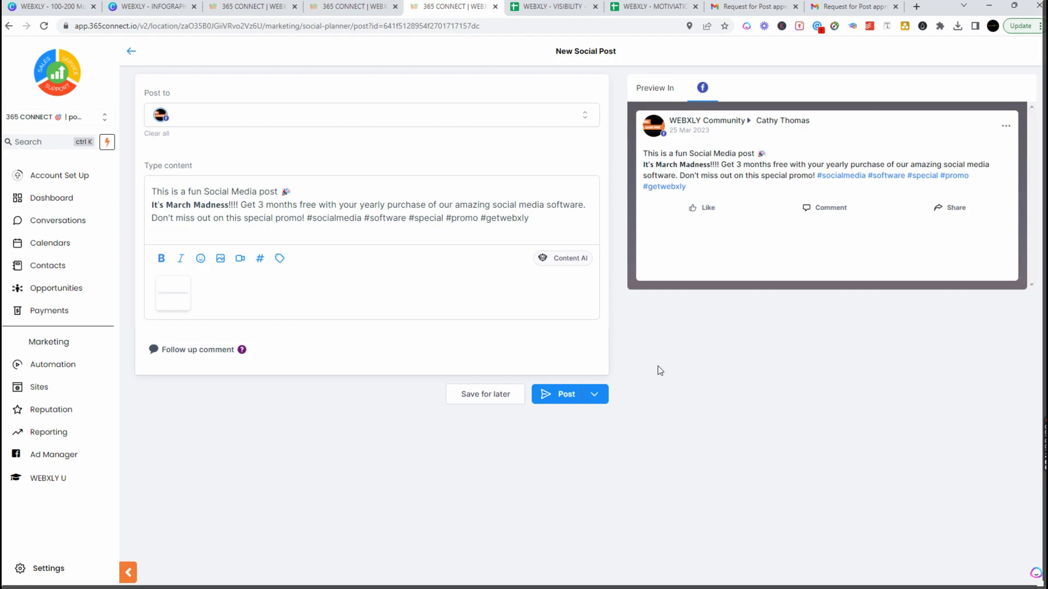
left_click(221, 260)
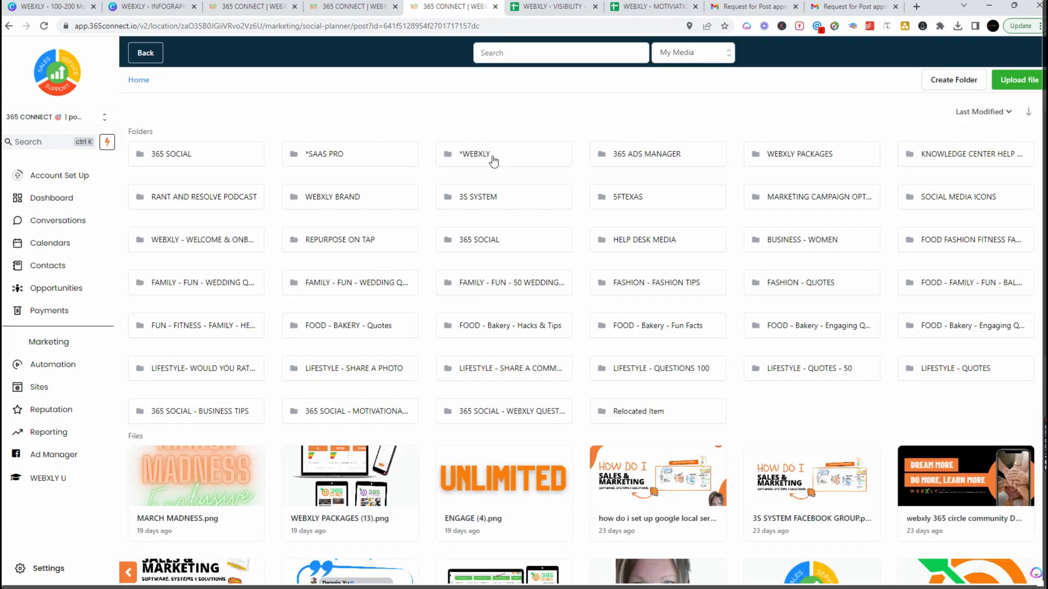
left_click(163, 477)
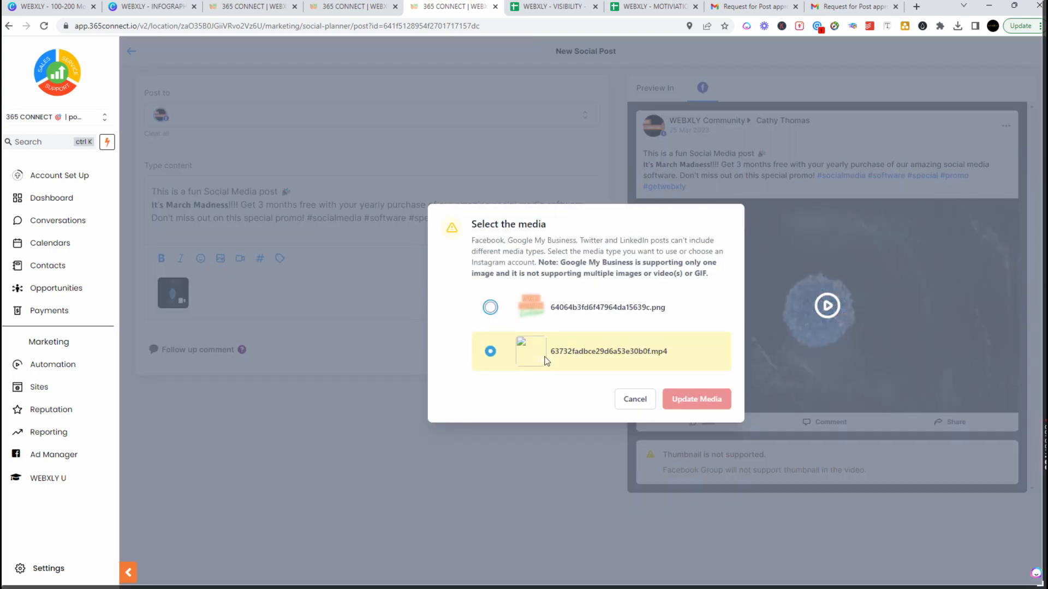
left_click(491, 307)
left_click(670, 398)
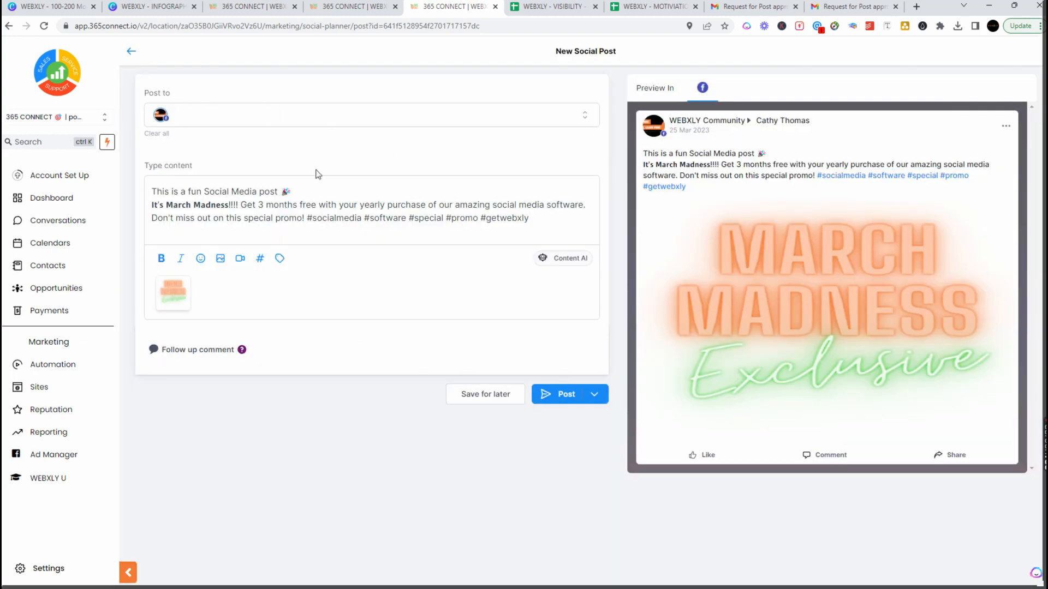
- Open the schedule date picker for the cloned post, dismiss it, and return to the planner without saving the clone
left_click(593, 396)
left_click(678, 322)
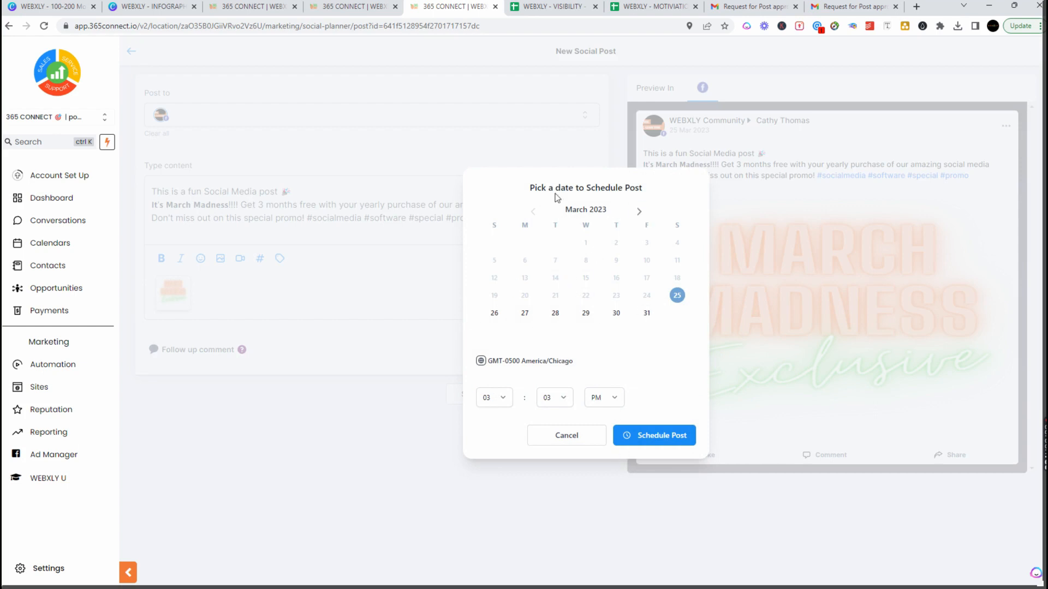
left_click(379, 137)
left_click(131, 52)
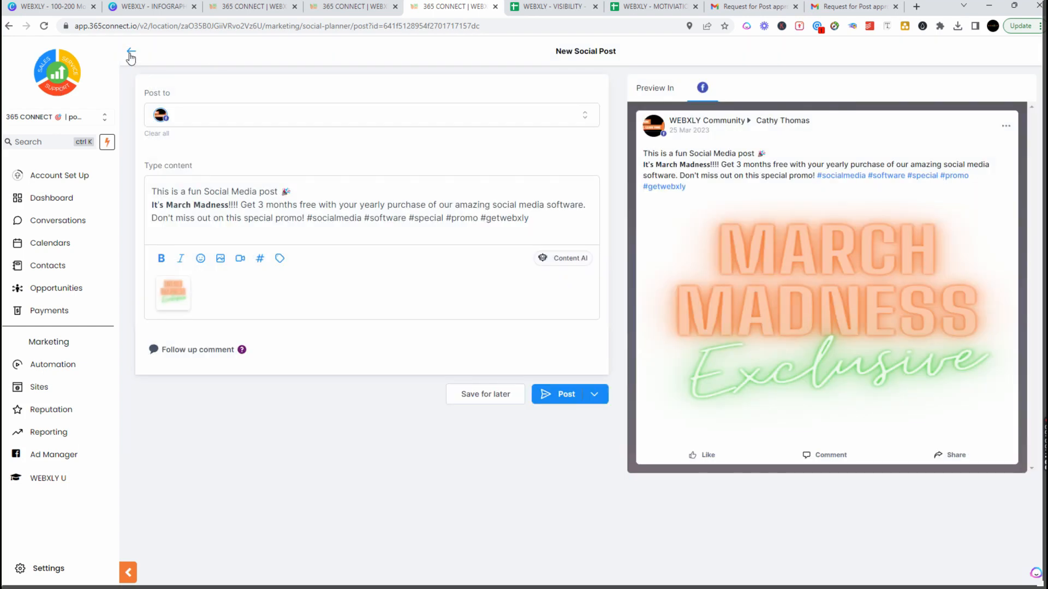
- Show April 2023 in the planner and move the 02:02 PM March Madness post from March 31 to Thursday, April 6
scroll(700, 502, "down", 5)
scroll(700, 502, "down", 1)
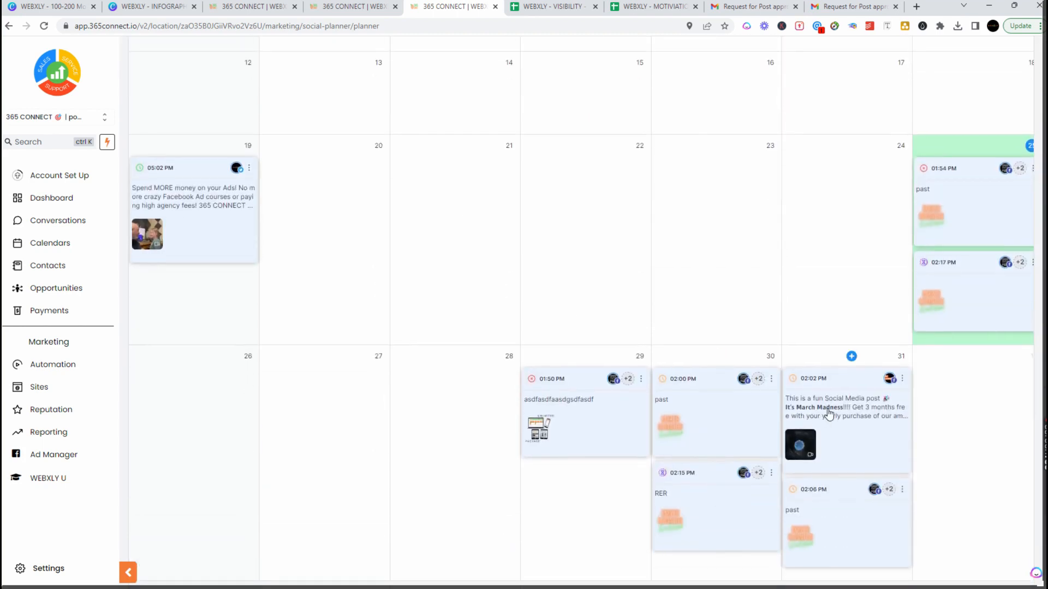
scroll(566, 180, "up", 7)
left_click(623, 83)
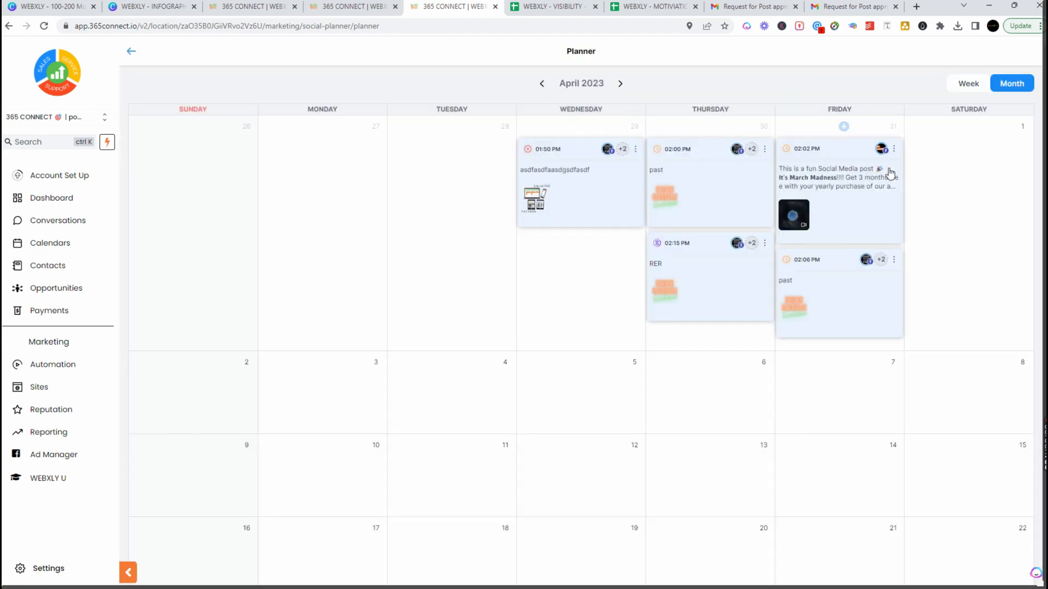
left_click_drag(849, 178, 719, 391)
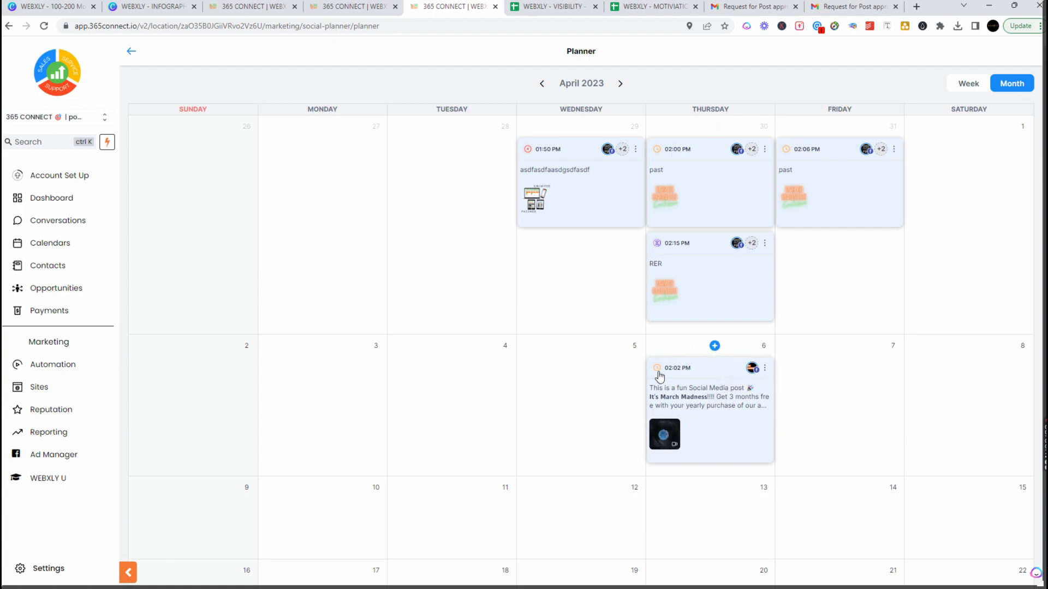
key("ctrl+plus")
key("ctrl+plus")
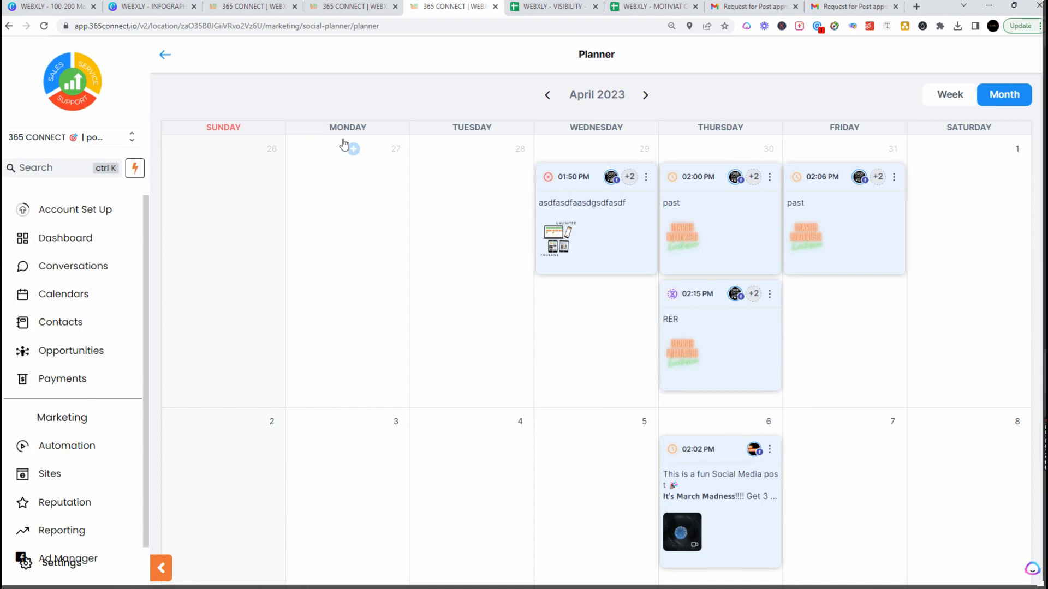
key("ctrl+minus")
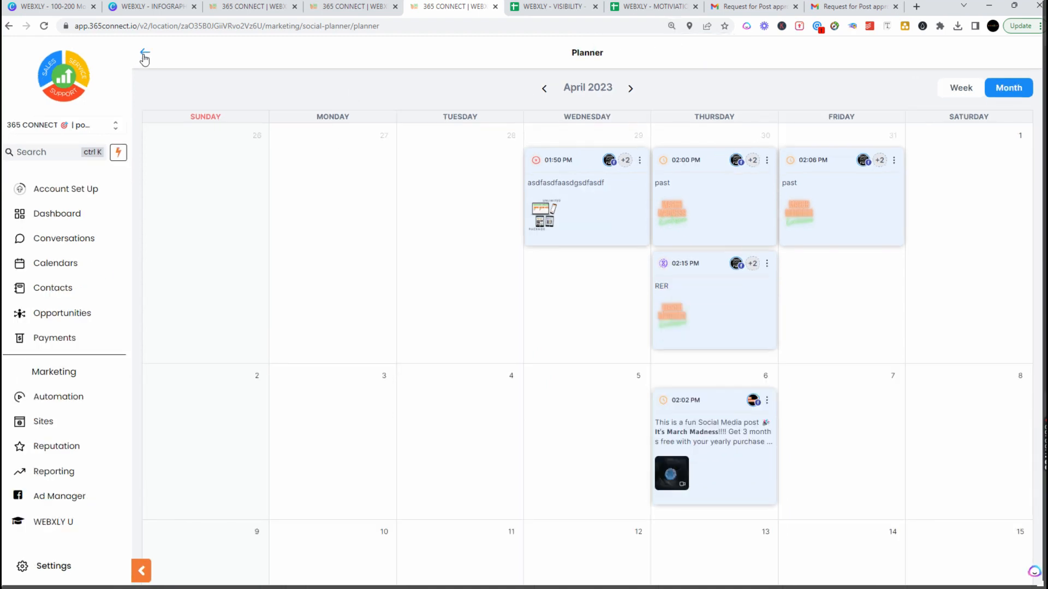
- Return to the Social Planner overview, list the scheduled posts, and delete the April 6 March Madness post
left_click(145, 53)
scroll(537, 388, "down", 5)
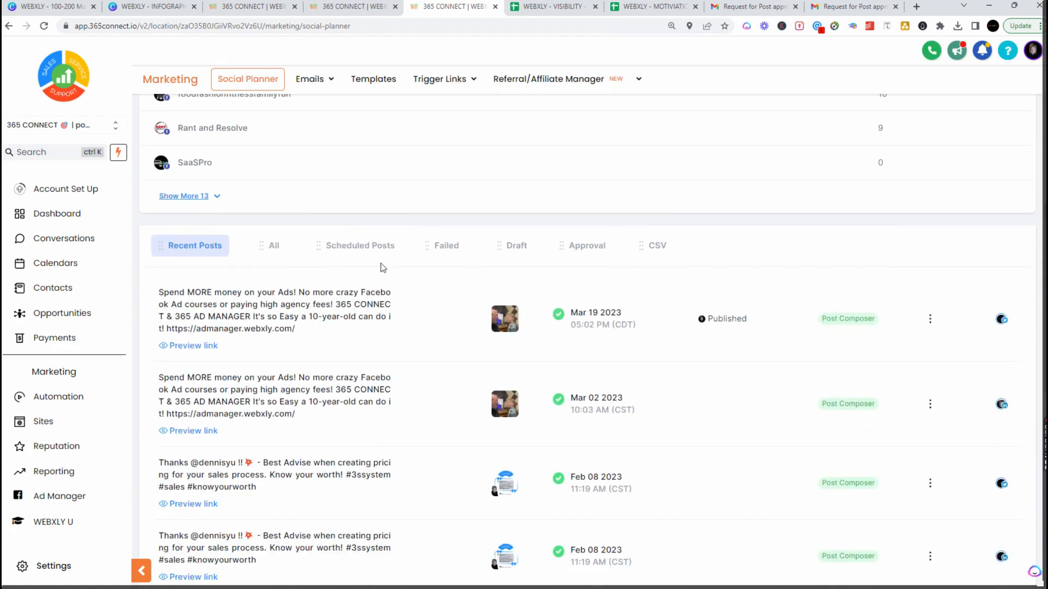
left_click(350, 249)
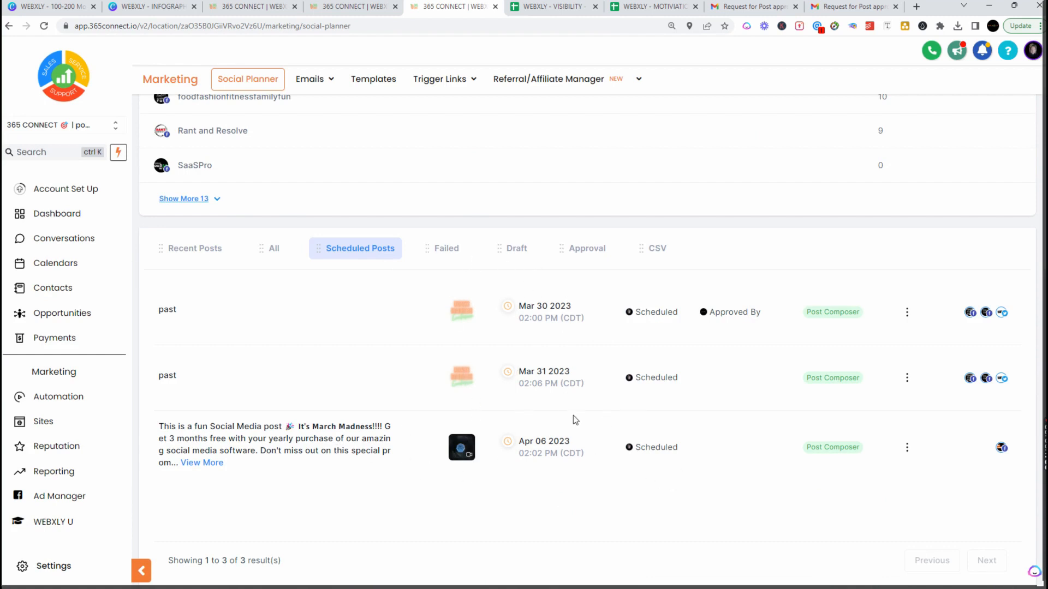
left_click(907, 448)
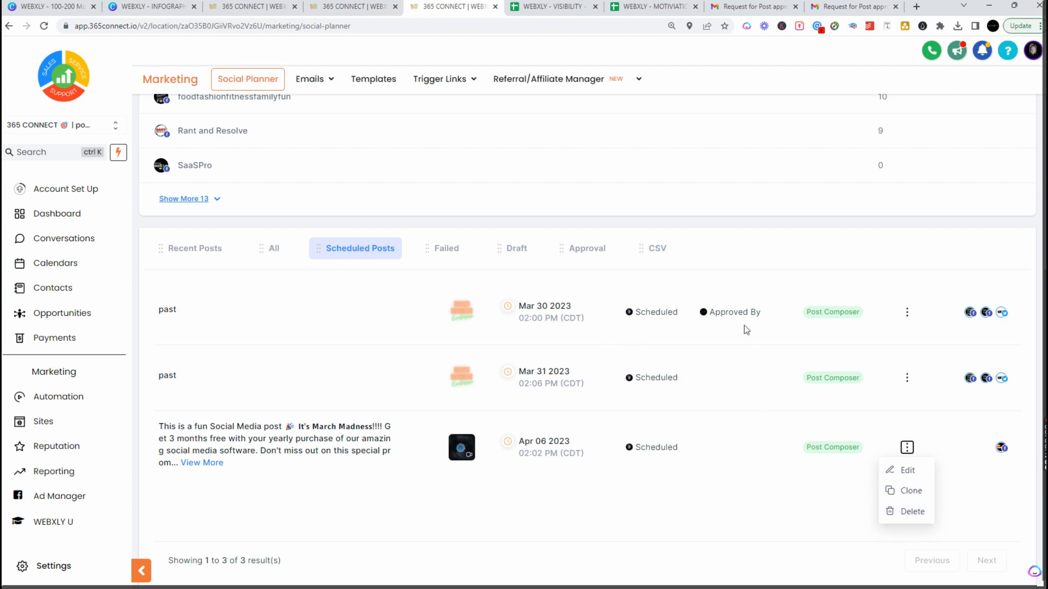
left_click(910, 516)
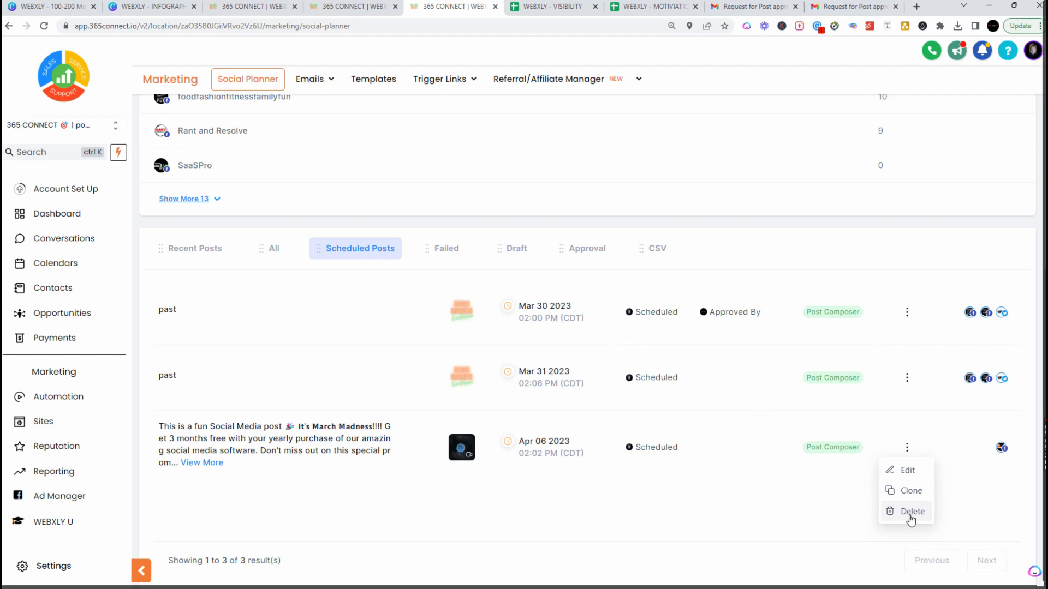
left_click(721, 373)
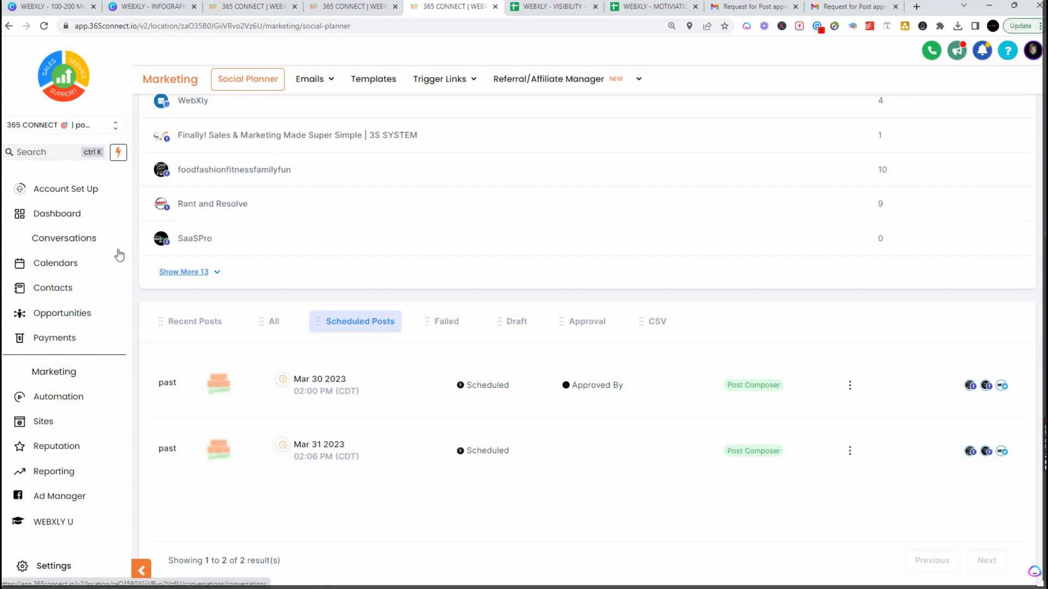
- View the March 2023 month planner and return to the Social Planner overview
scroll(132, 235, "up", 4)
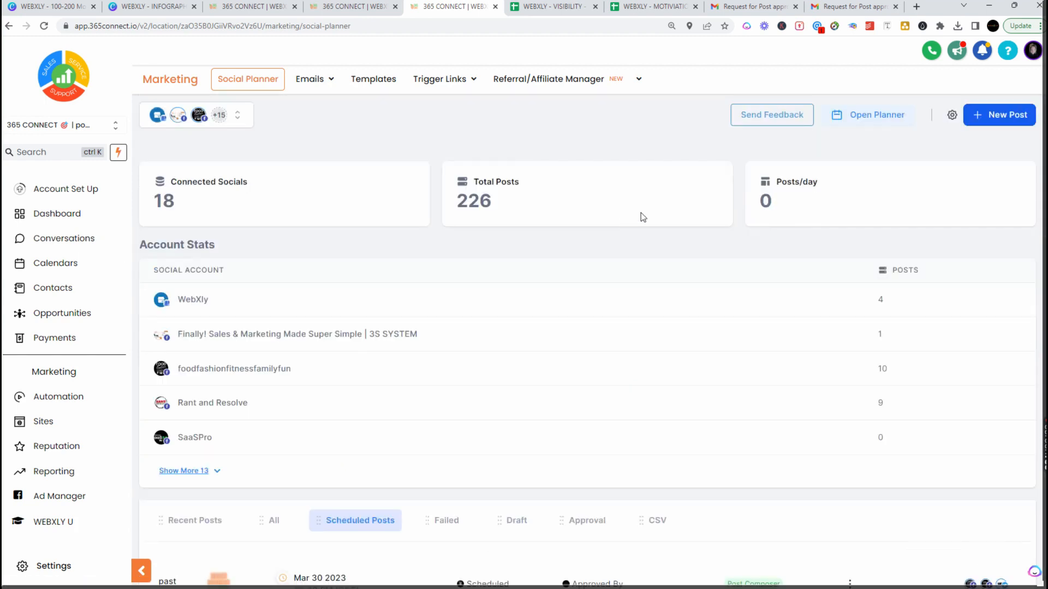
left_click(852, 115)
left_click_drag(703, 297, 707, 273)
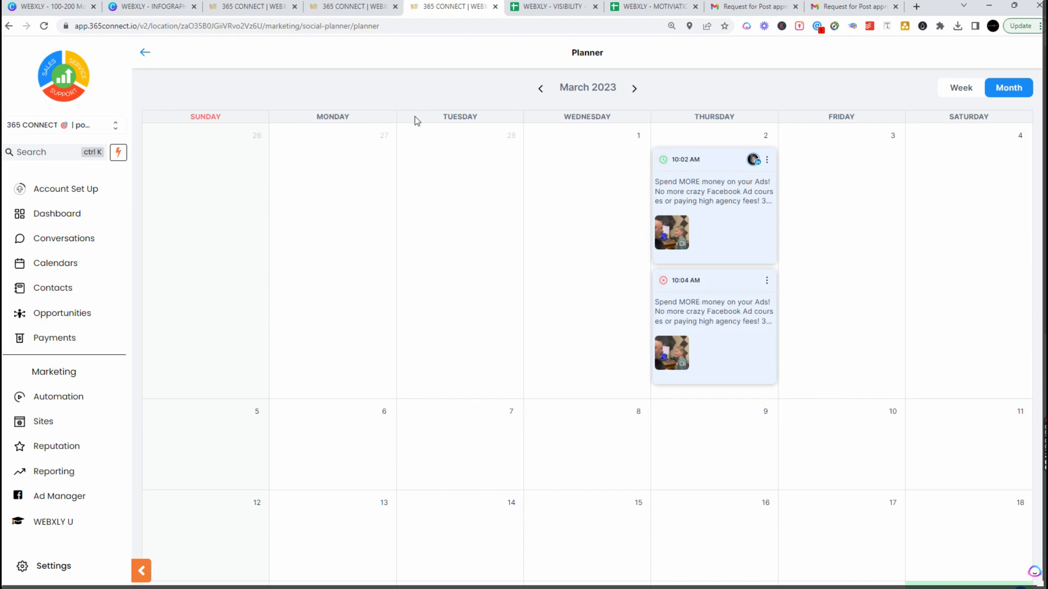
left_click(144, 56)
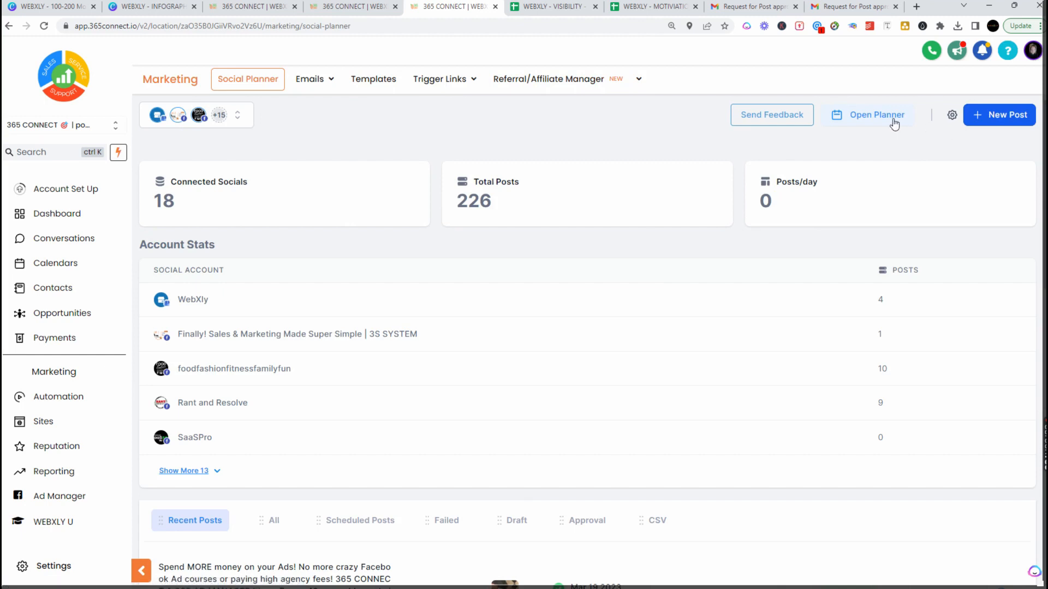
- Open a blank new social post, leave it without saving, and go back to the recent posts on the Social Planner overview
left_click(989, 120)
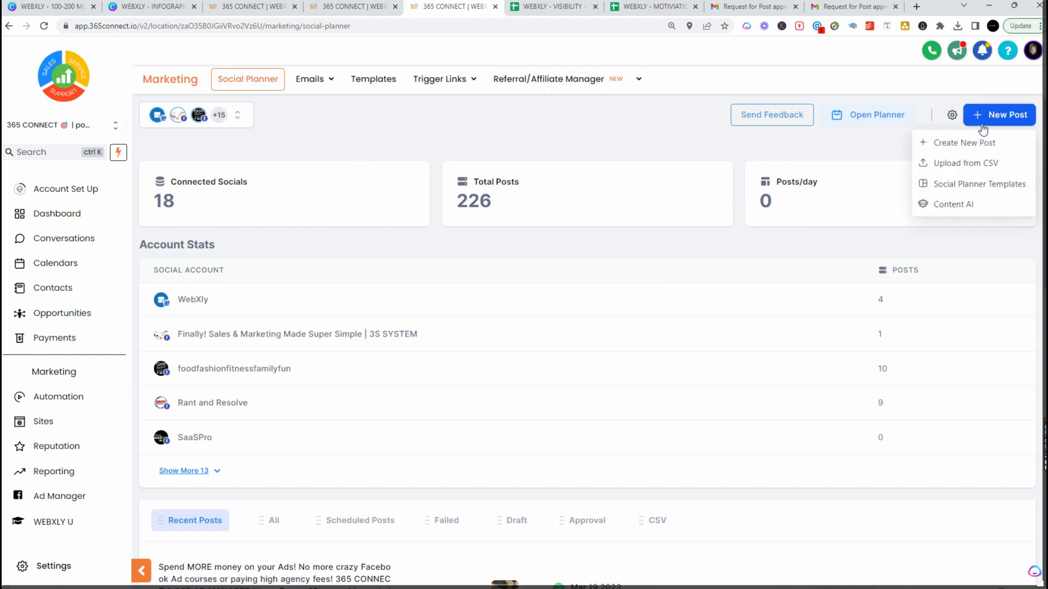
left_click(950, 143)
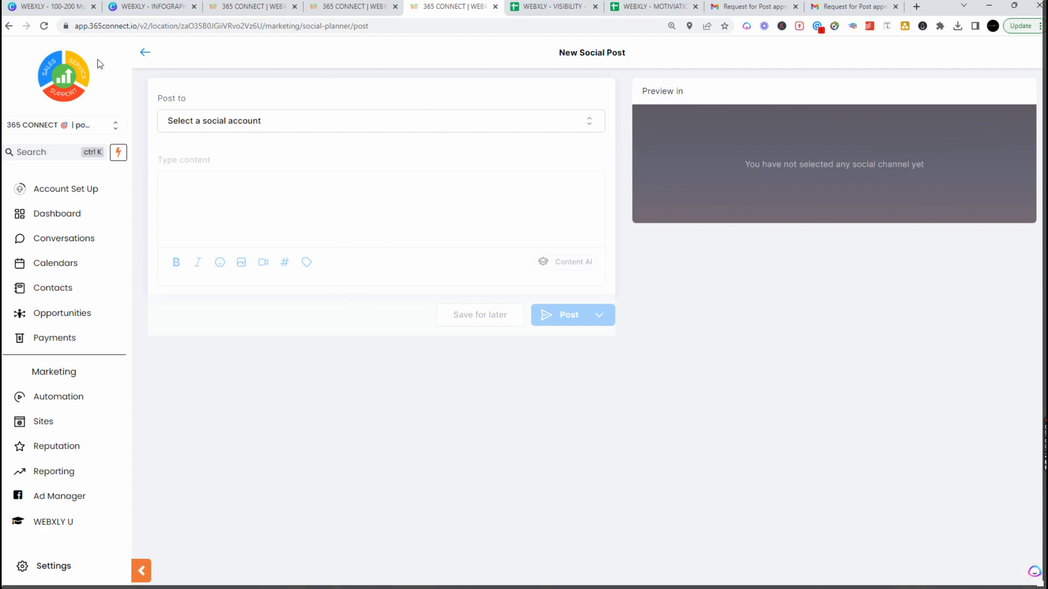
left_click(144, 53)
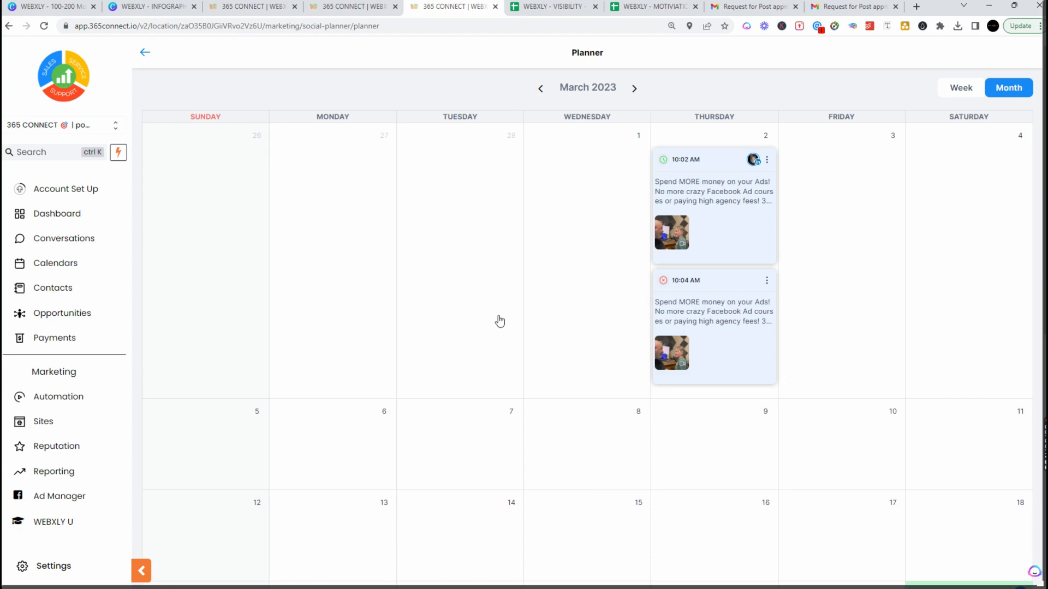
left_click(145, 53)
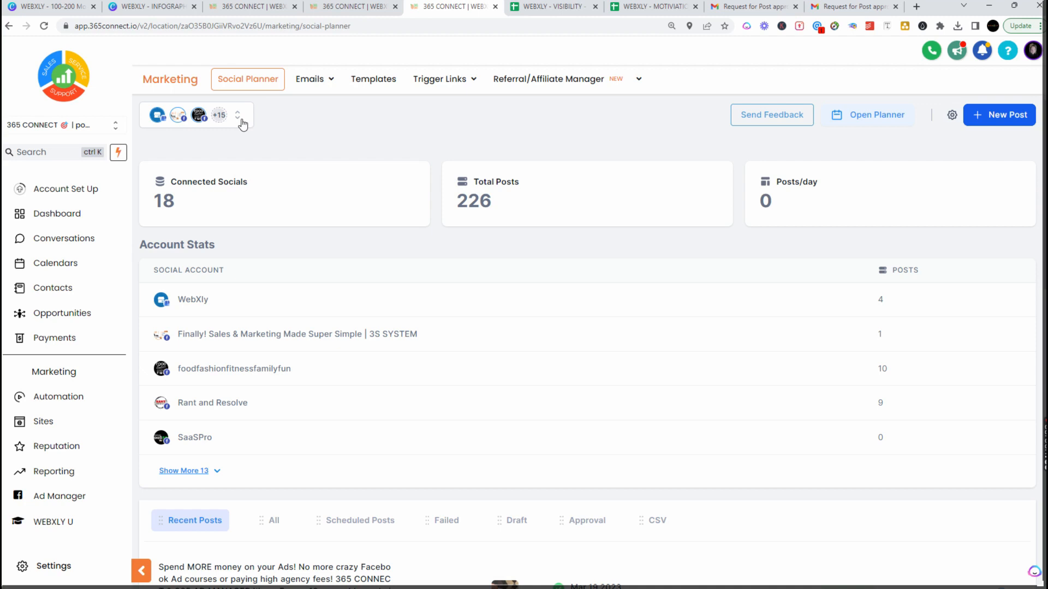
scroll(241, 143, "down", 3)
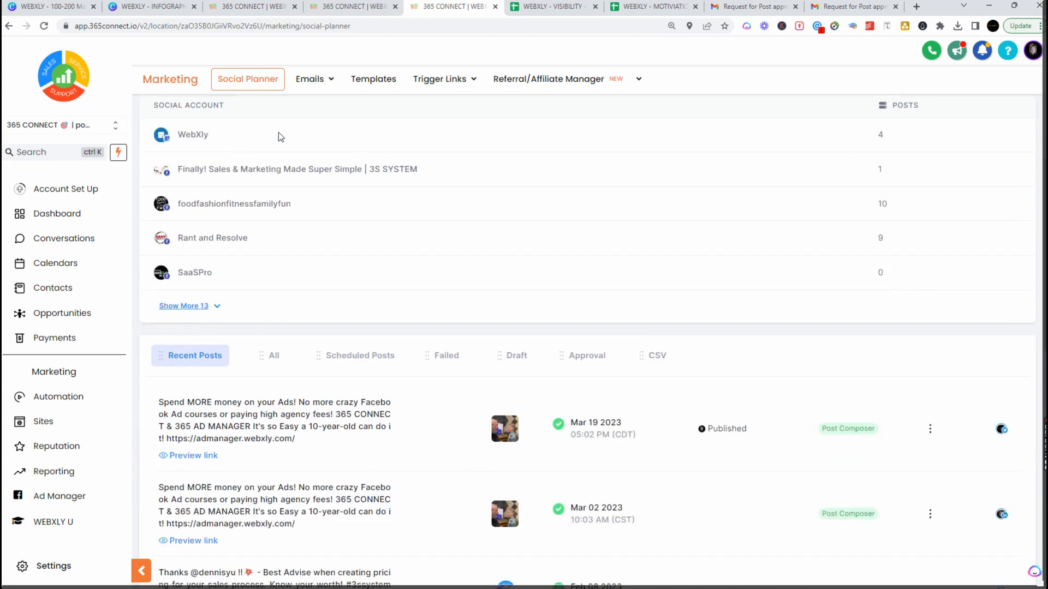